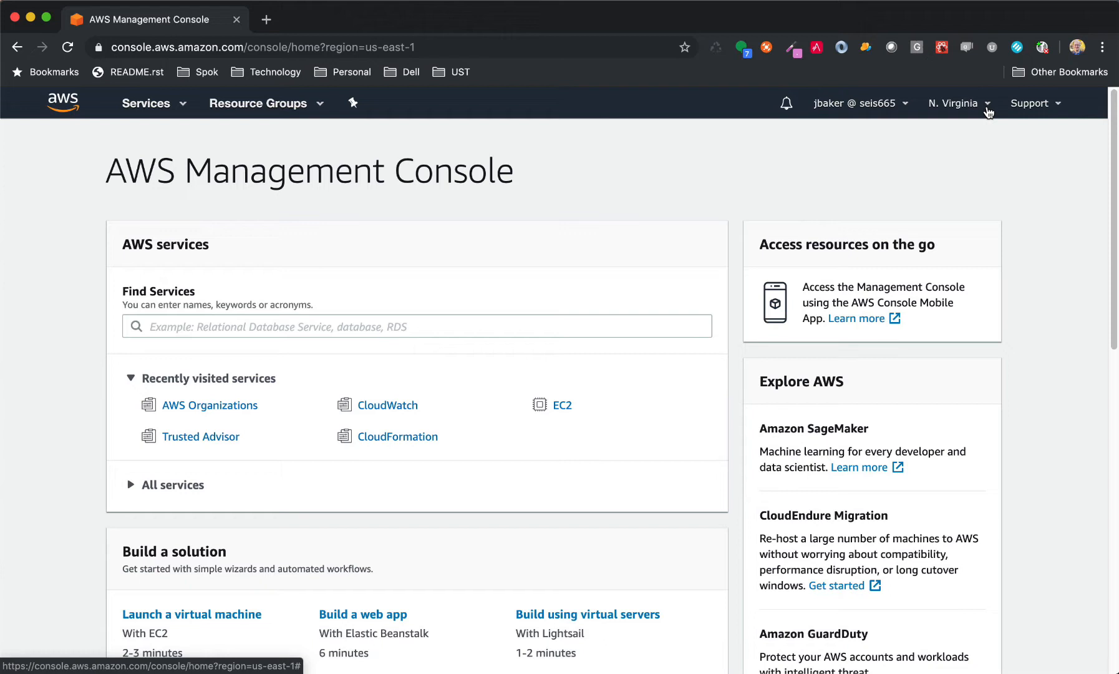
Step: Review the list of AWS regions available for the console
click(988, 106)
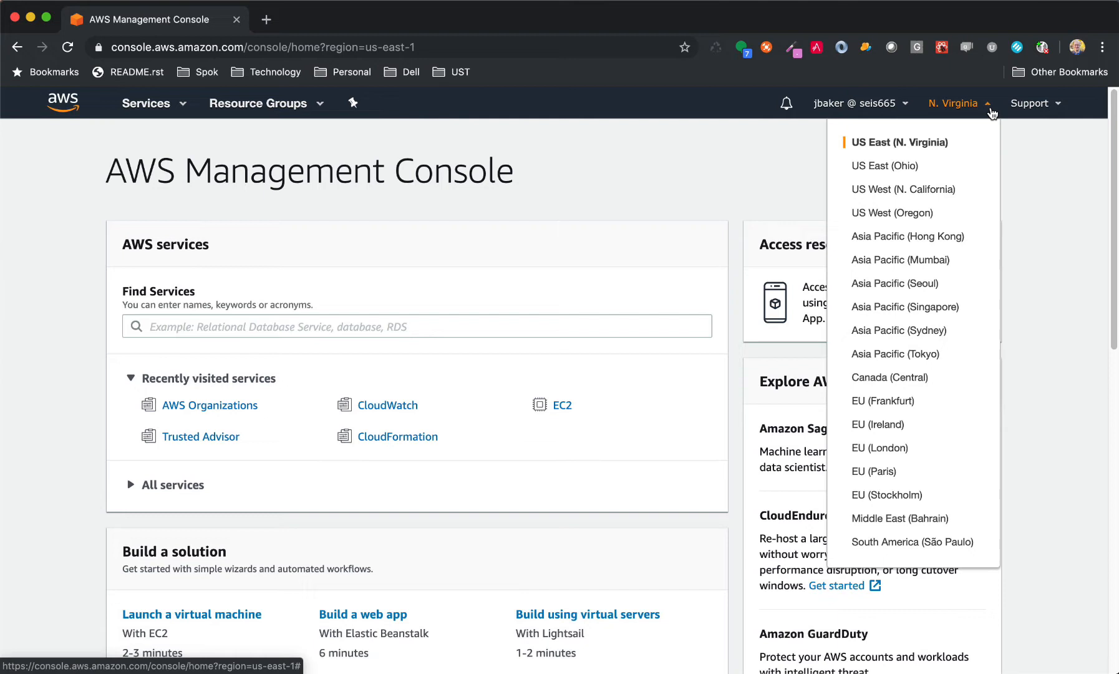
click(989, 108)
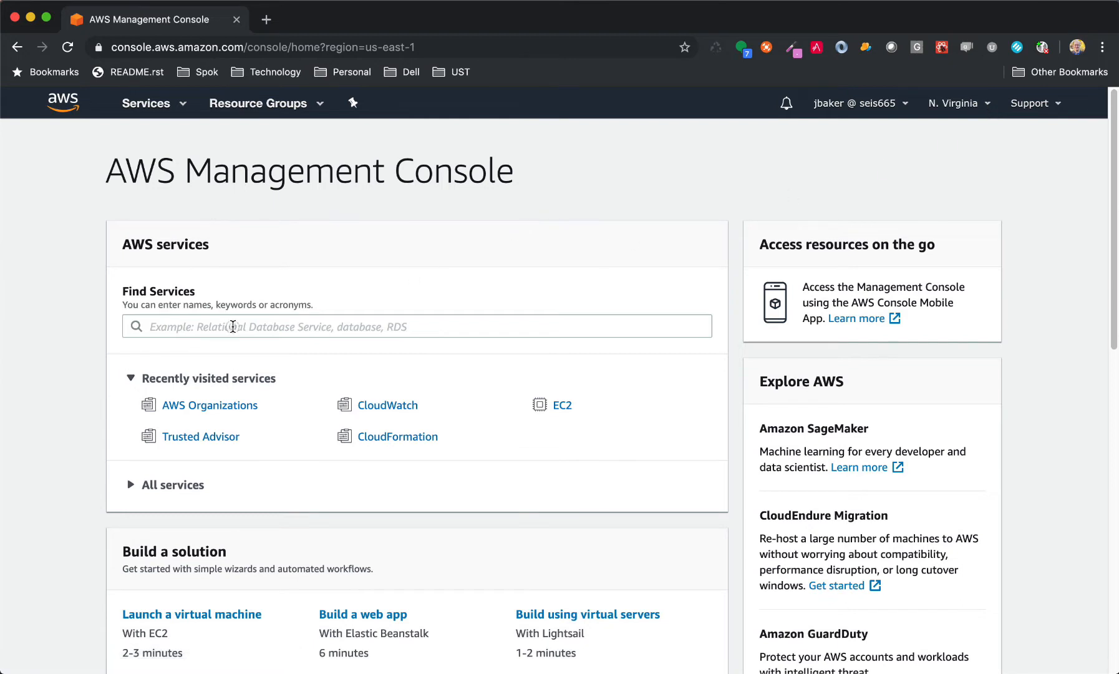
Step: Search for "iam" among the services on the console home page without opening it
click(233, 326)
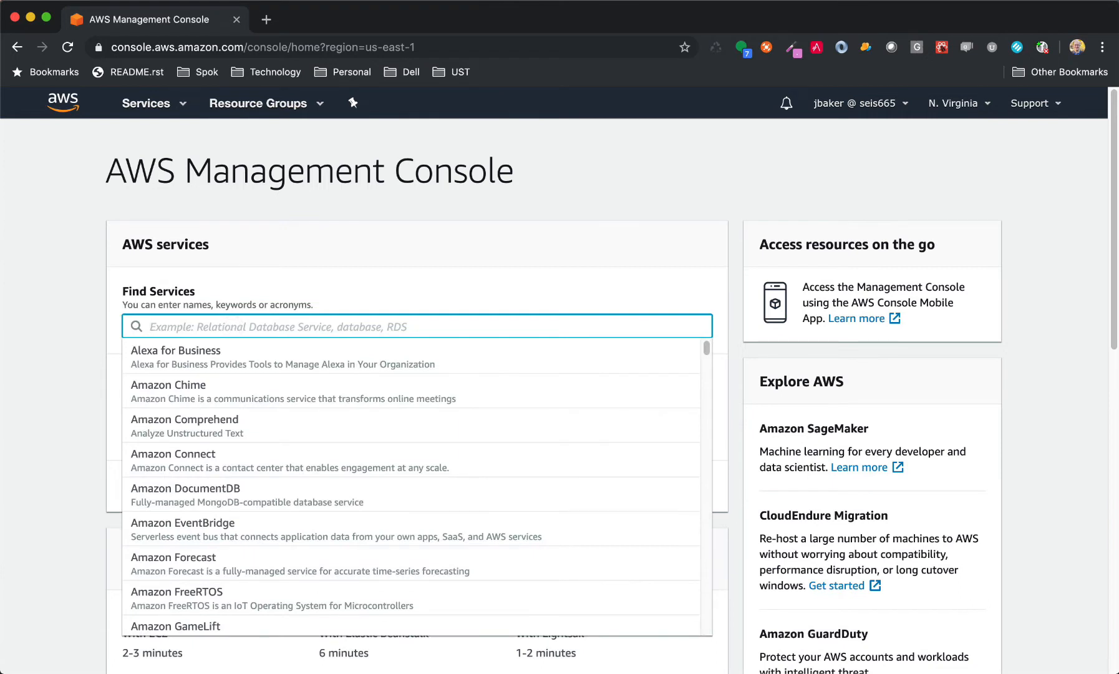
text(iam)
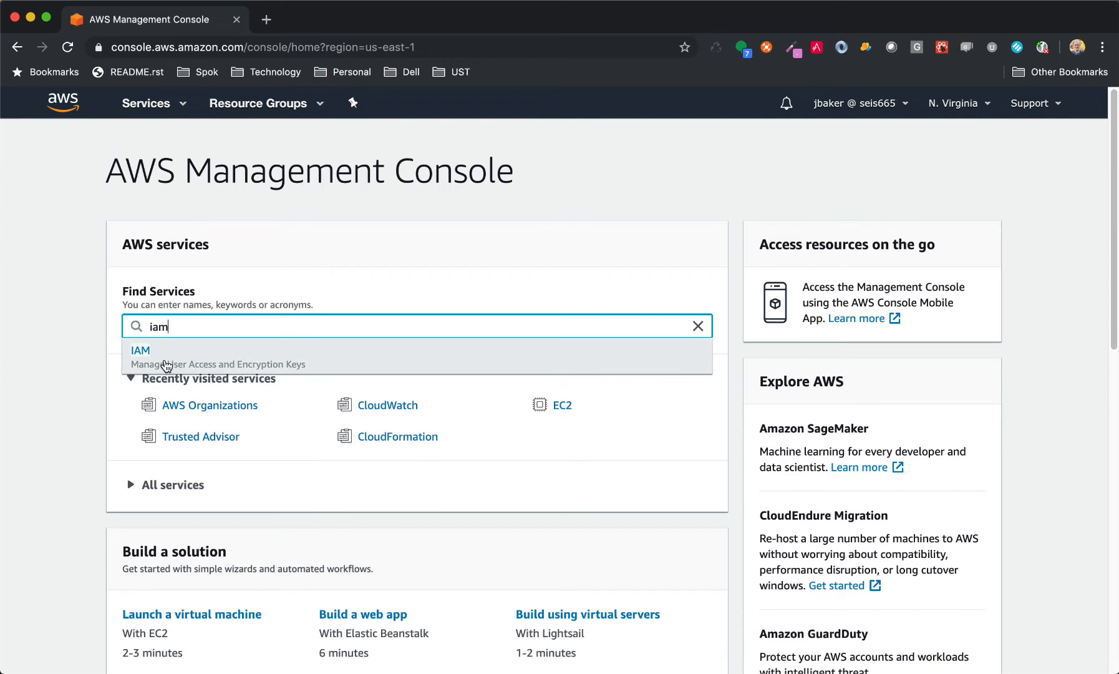
click(88, 293)
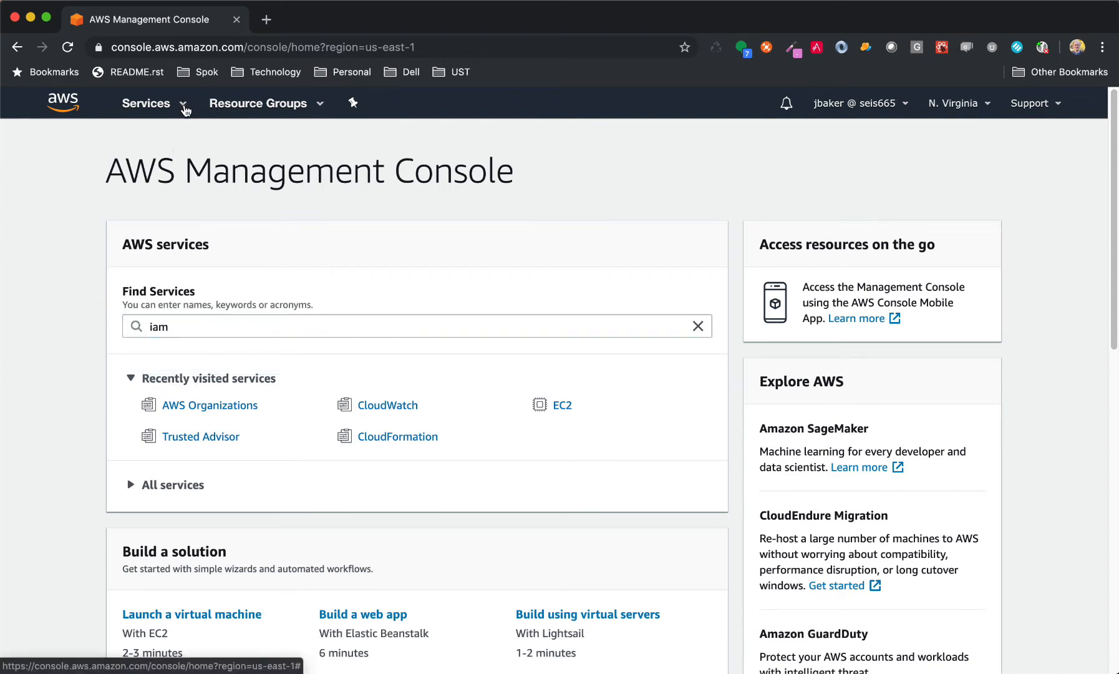
Step: Try an "iam" search in the full services list, clear it, and browse the service categories
click(183, 110)
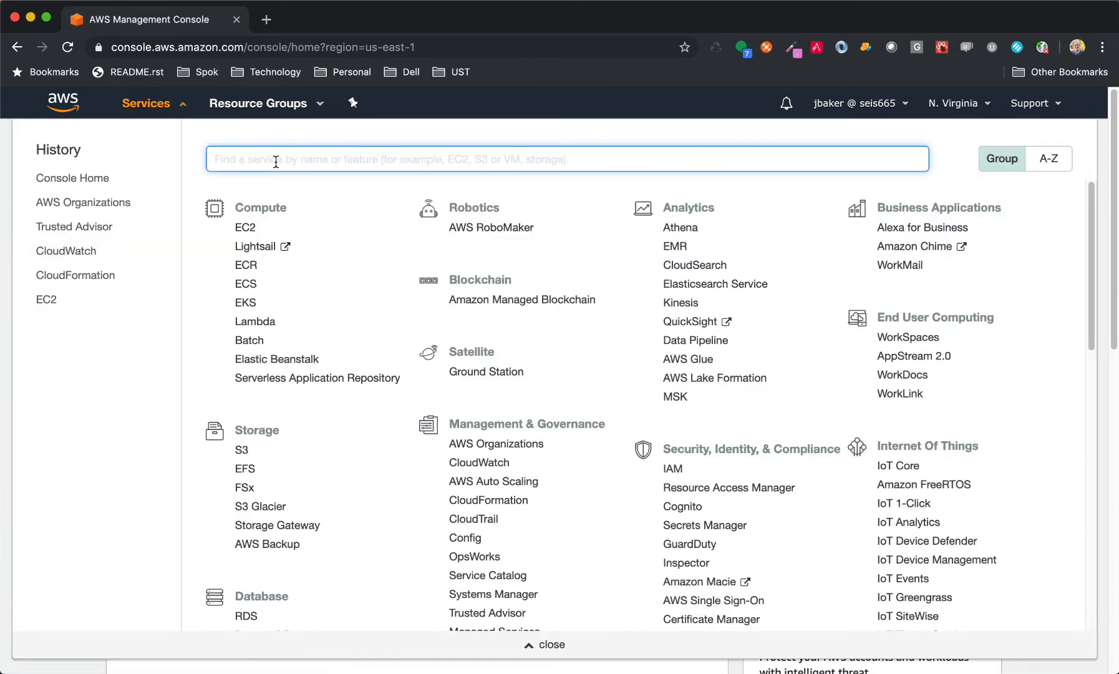
text(iam)
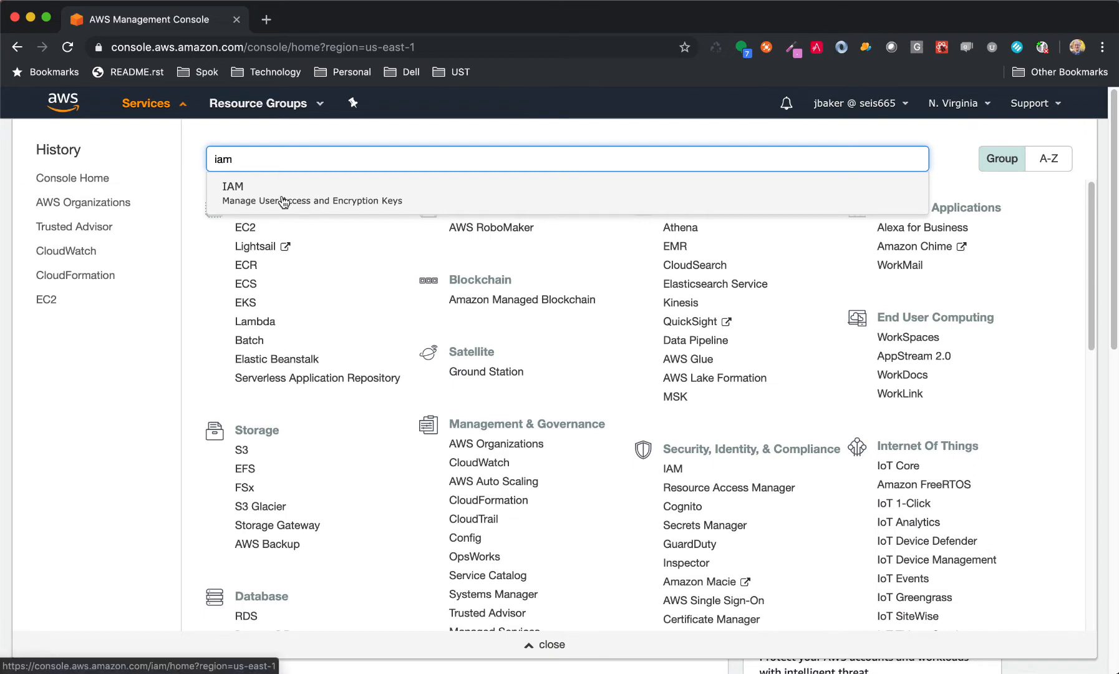
key(BackSpace)
key(BackSpace)
key(BackSpace)
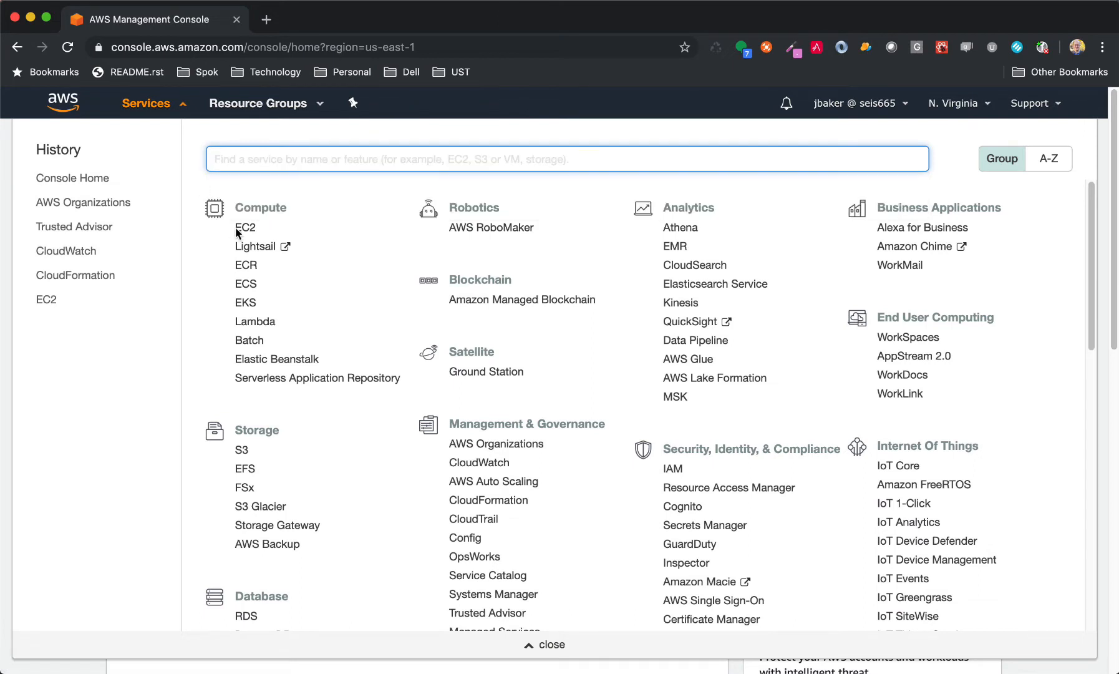
scroll(536, 454, down, 5)
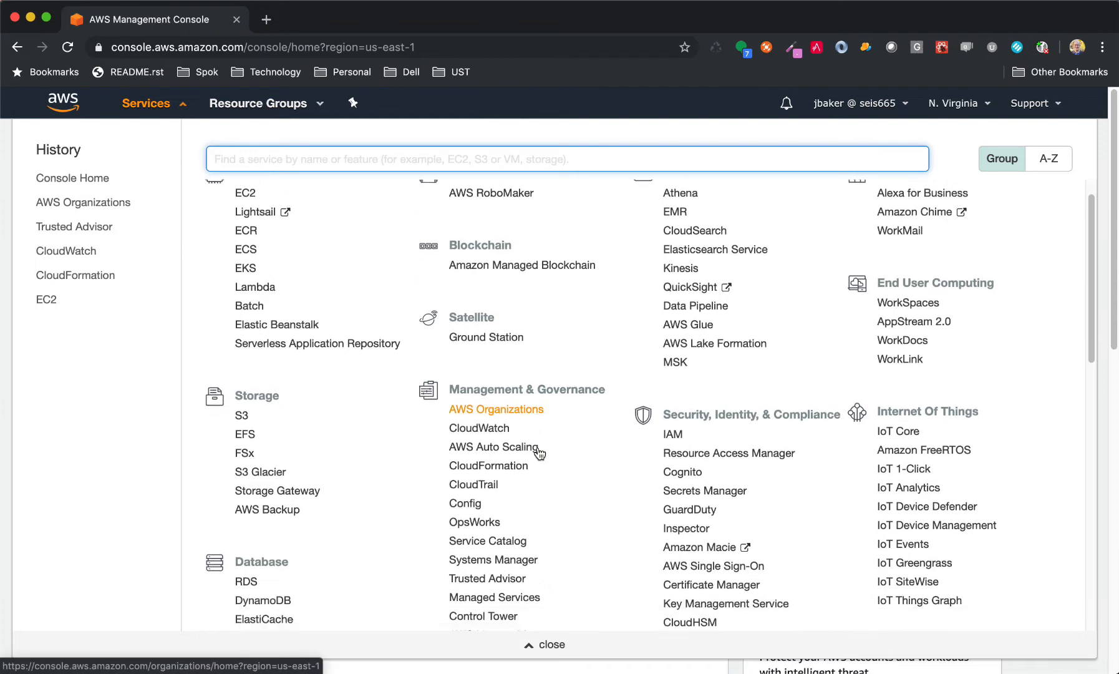
scroll(537, 447, down, 3)
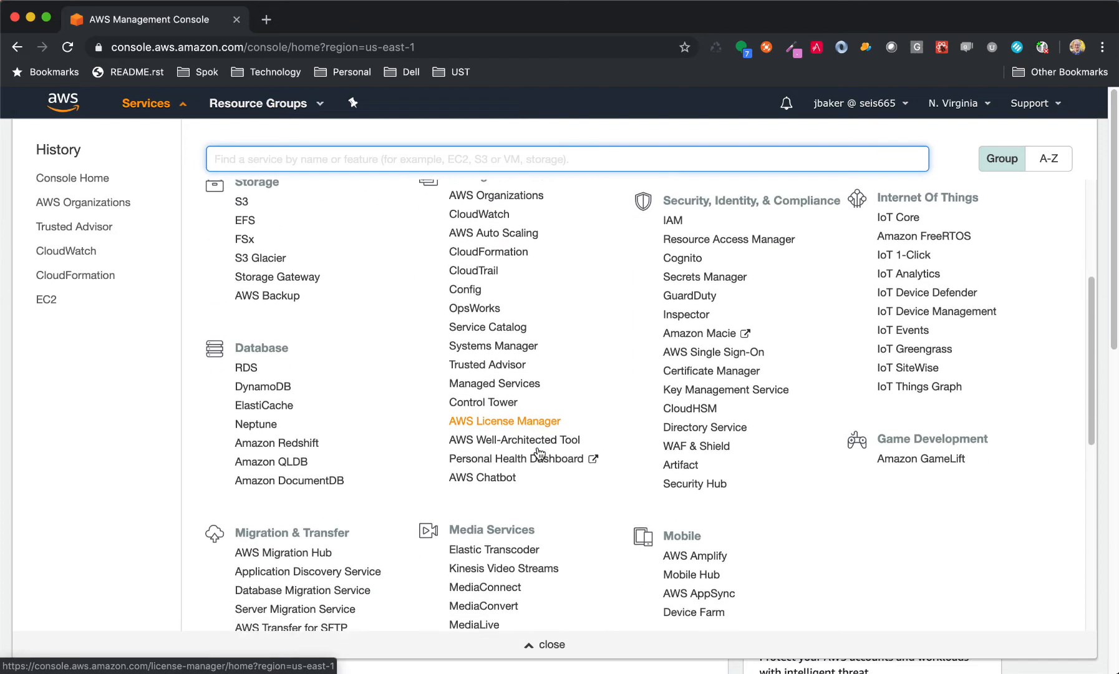
scroll(536, 446, down, 8)
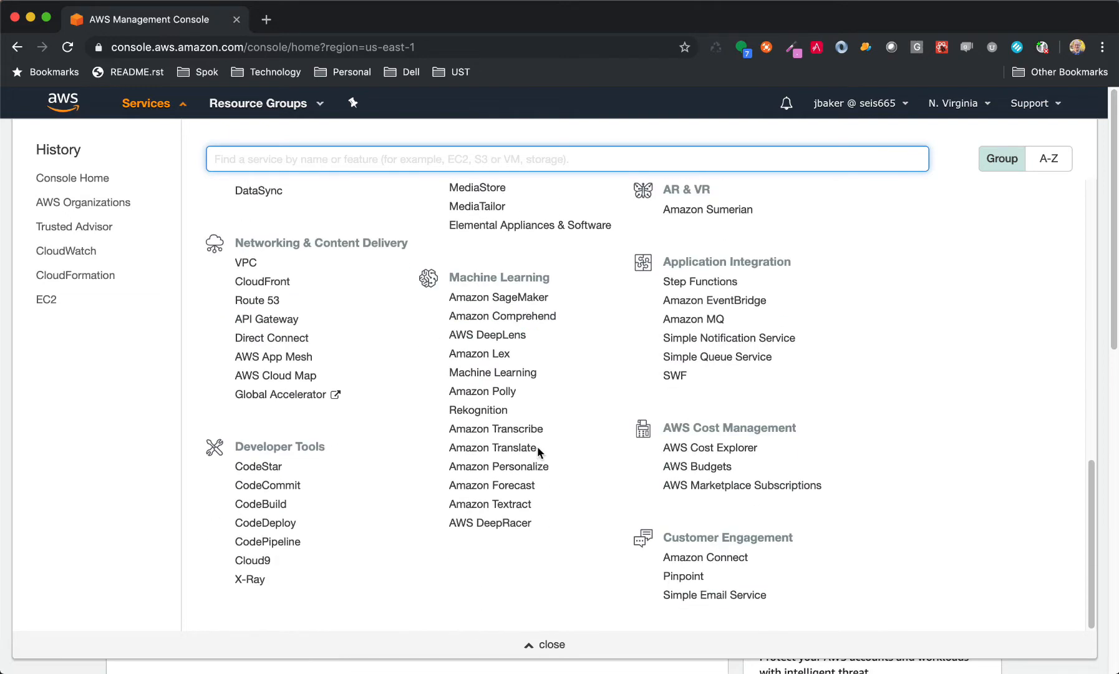
scroll(537, 451, up, 9)
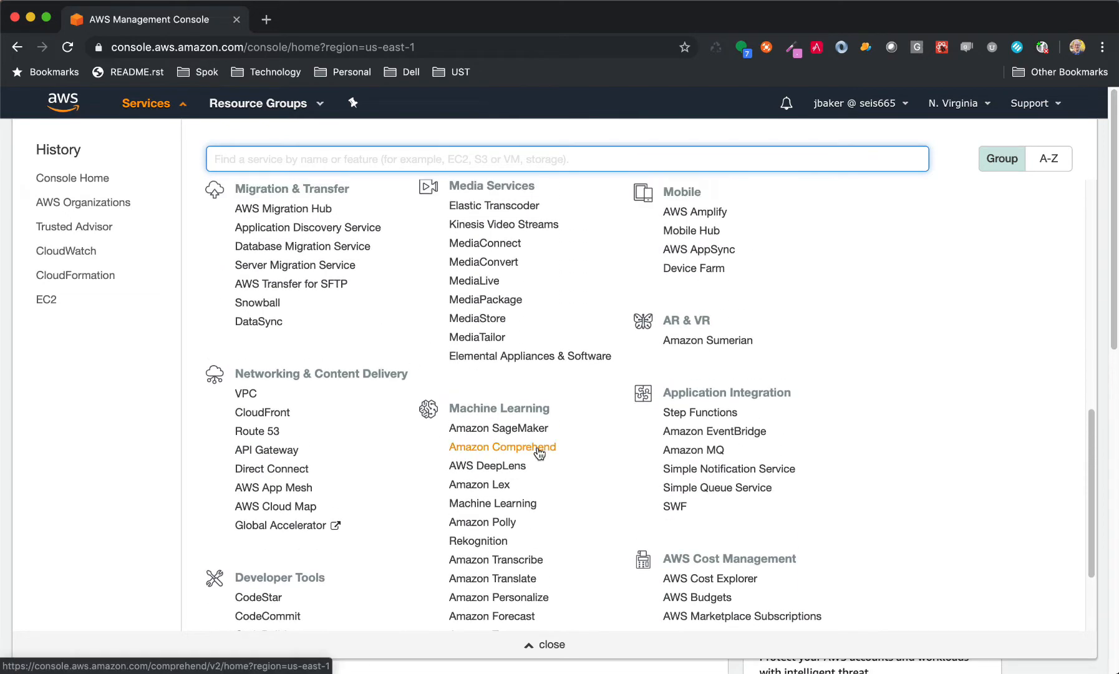
scroll(540, 453, up, 4)
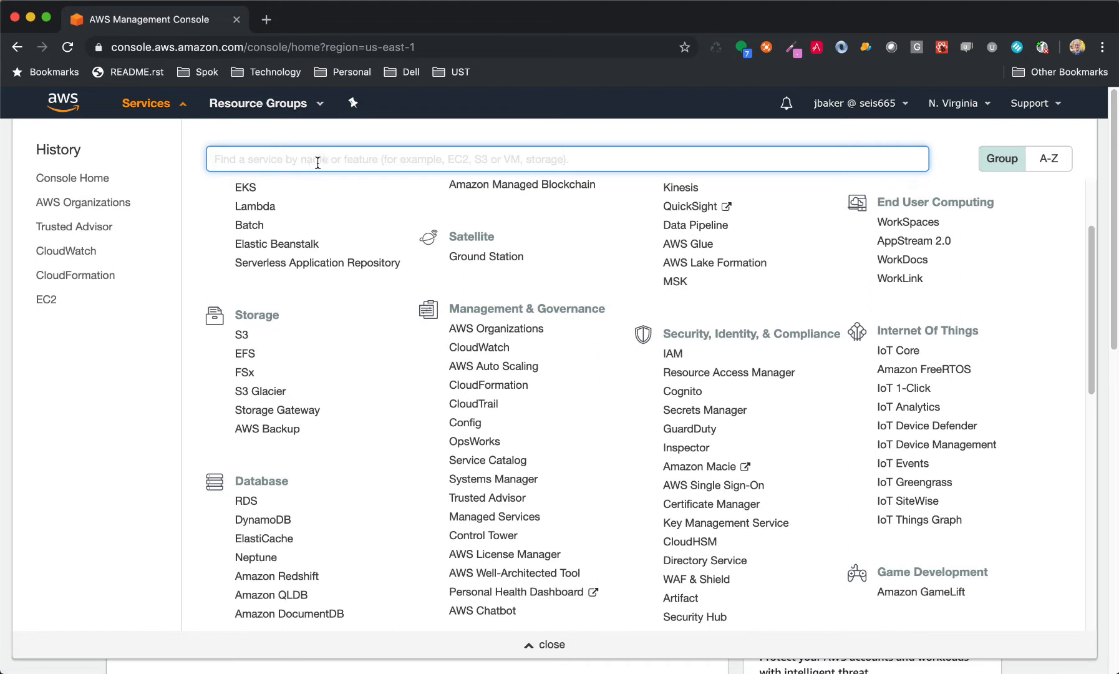
Step: Search the full services list for "identity" and open the IAM service
text(iam)
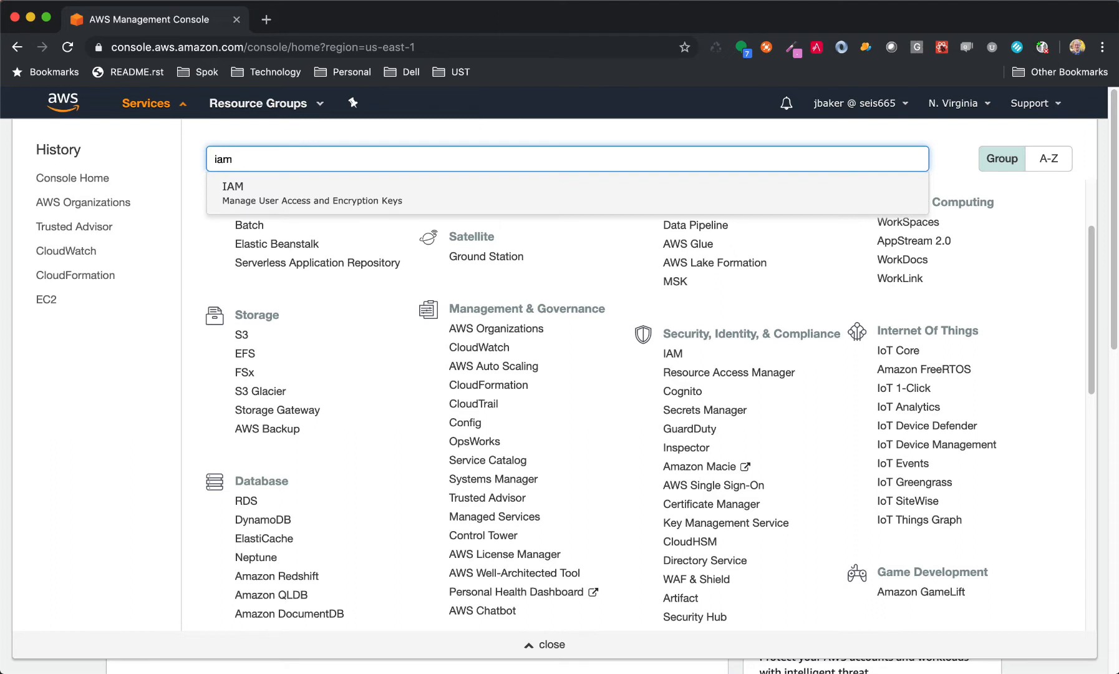
key(BackSpace)
key(BackSpace)
text(d)
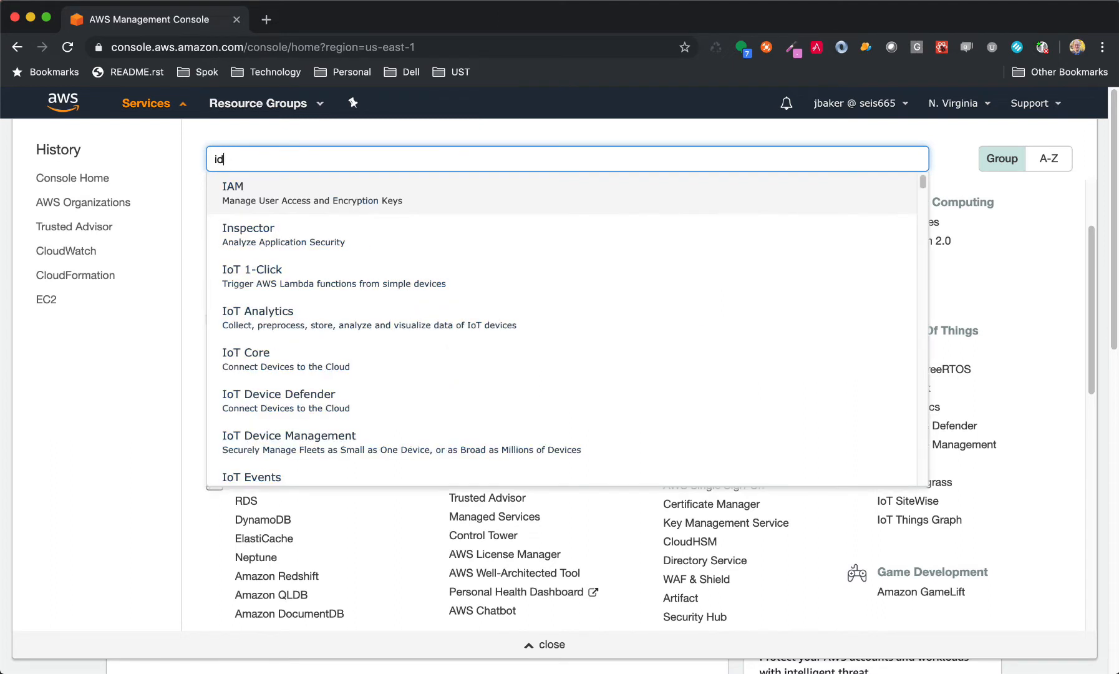
text(entity)
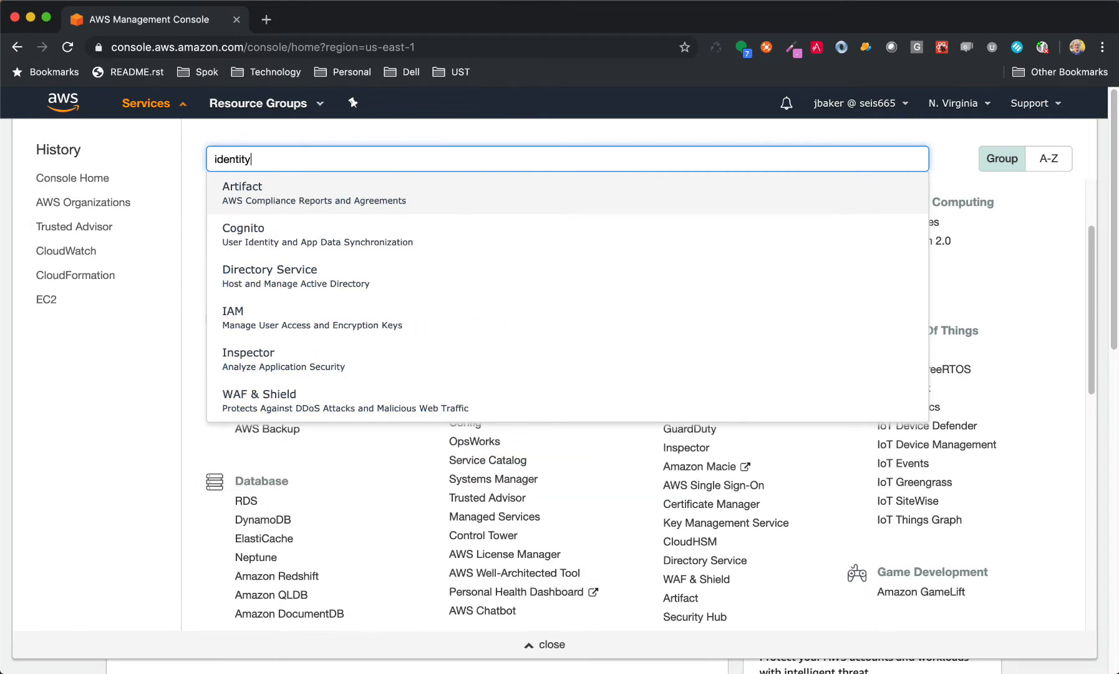
click(284, 329)
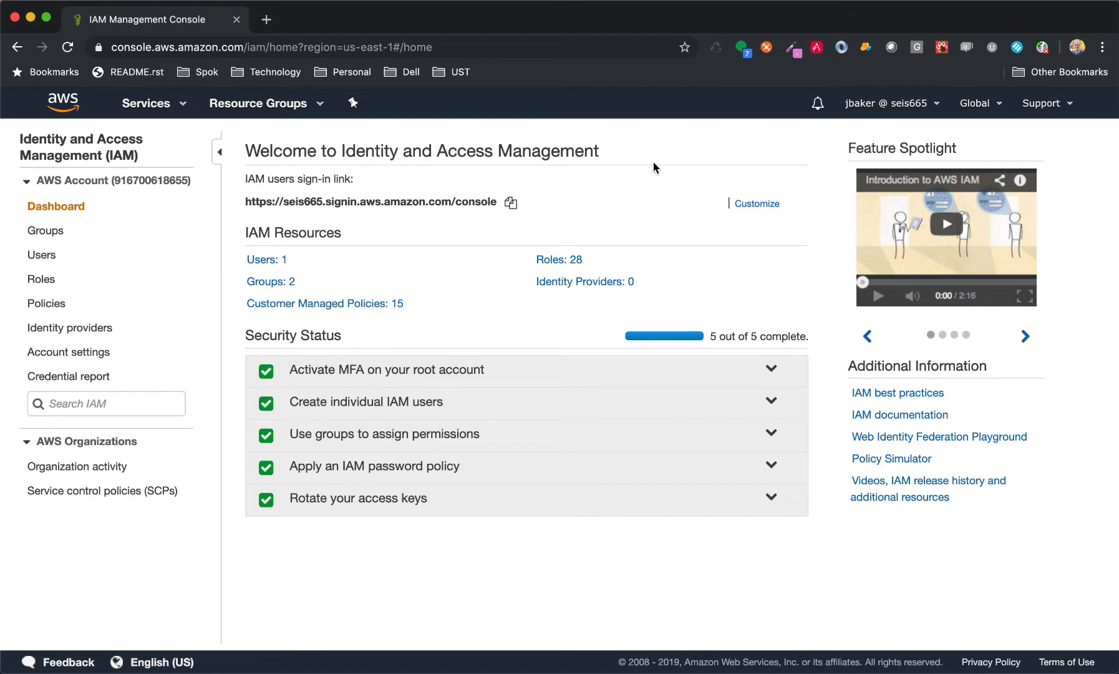
Step: Check the region selection options for IAM
click(998, 105)
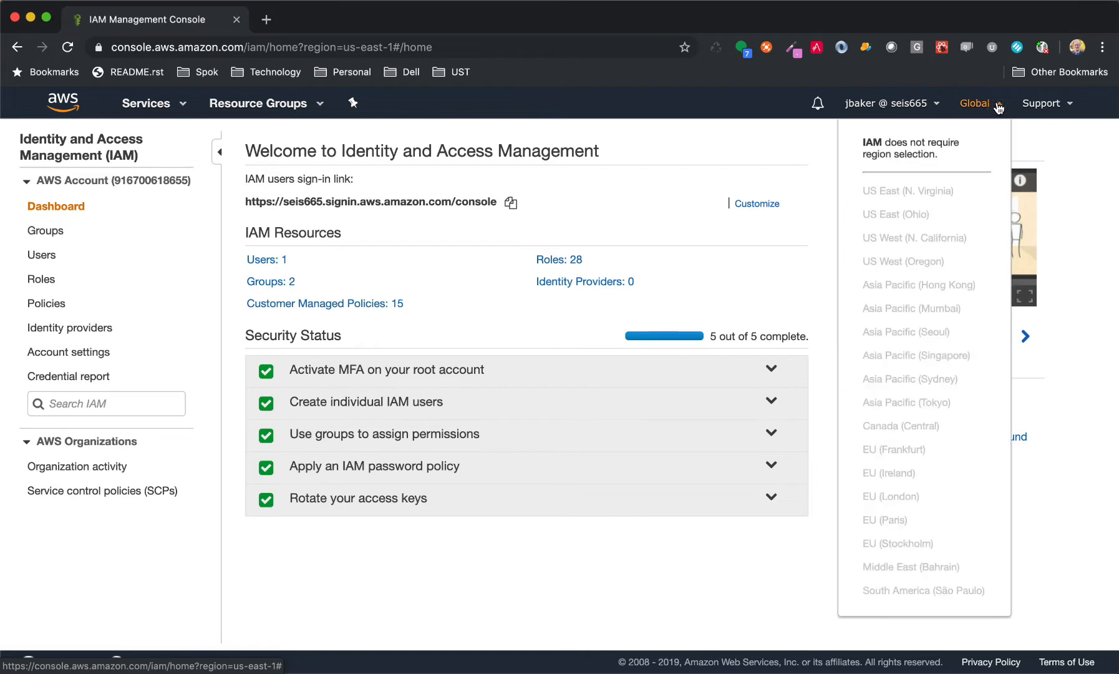
click(999, 106)
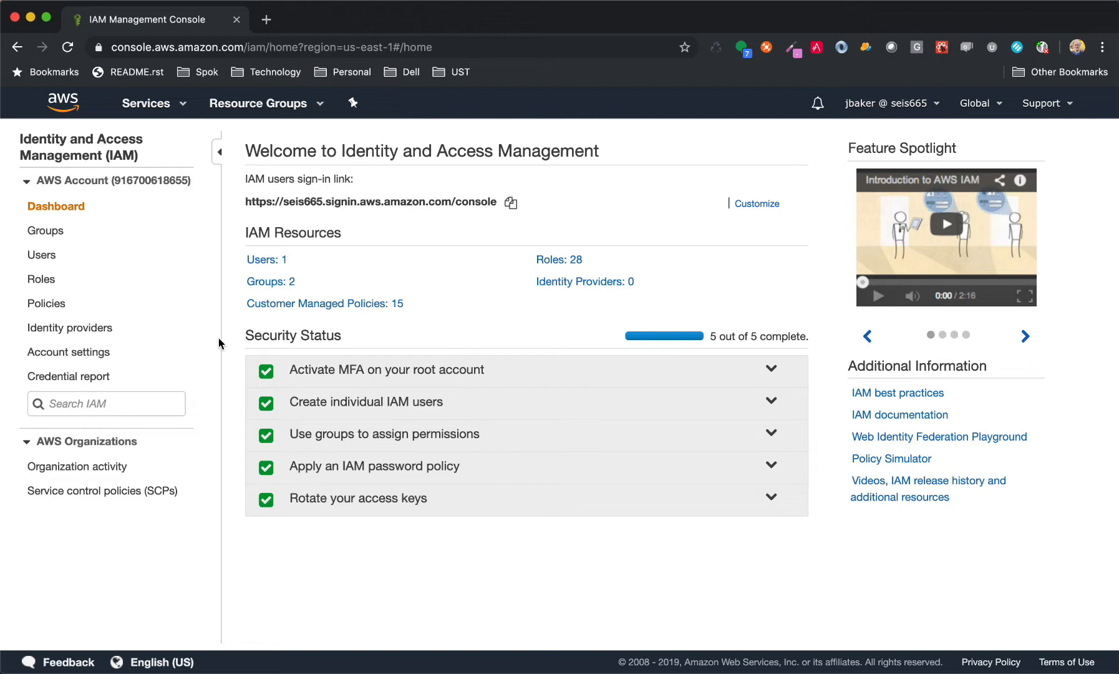
Step: Start adding a new IAM user with the user name "test"
click(49, 258)
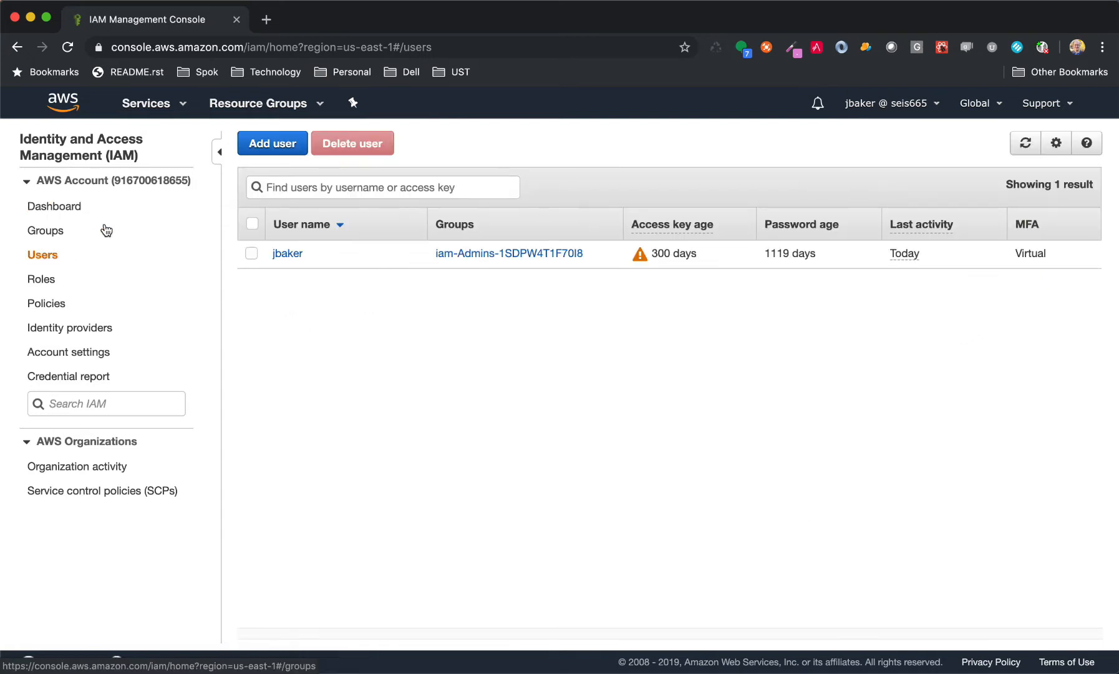
click(278, 148)
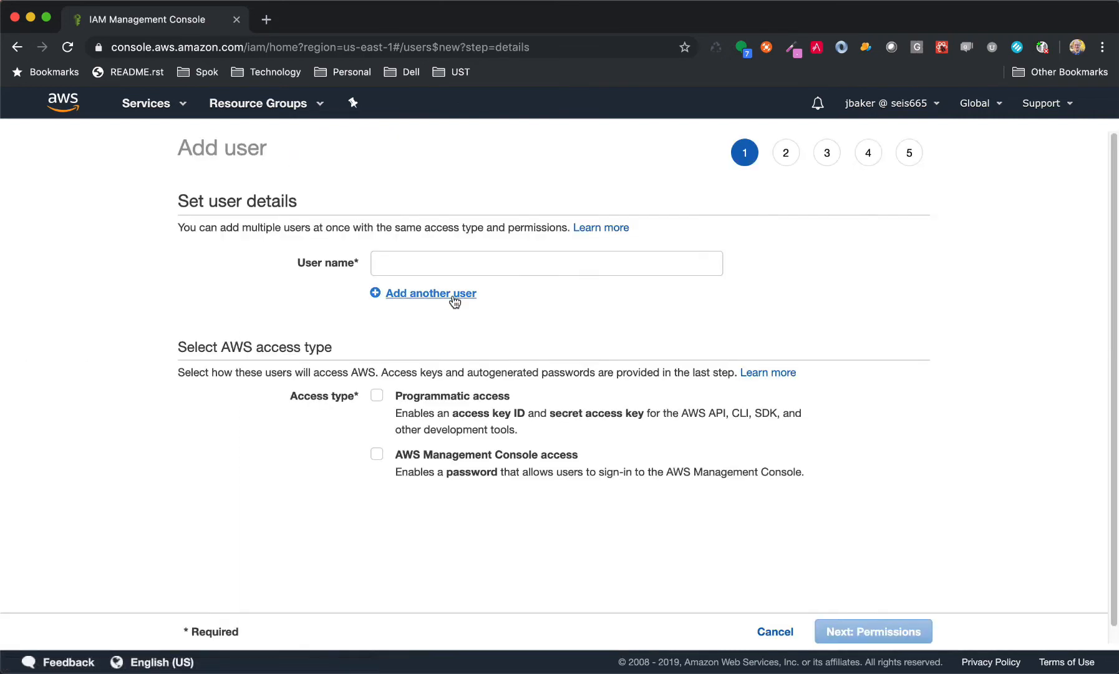
click(423, 262)
text(test)
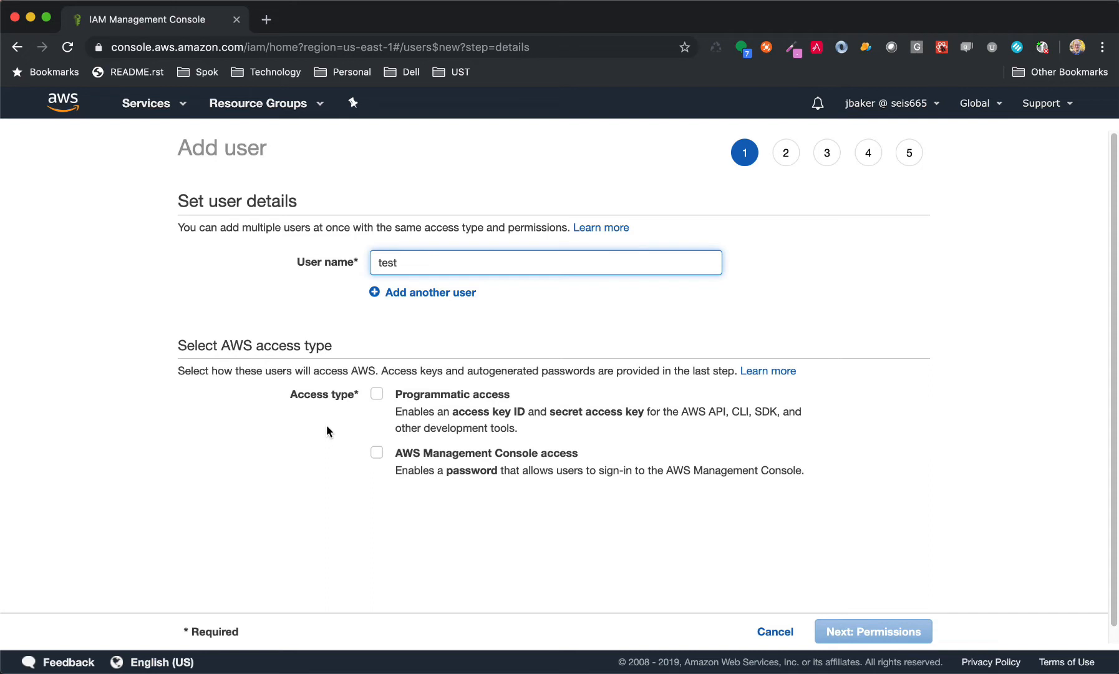
Step: Enable AWS Management Console access and programmatic access for the user, and continue to the permissions
click(377, 452)
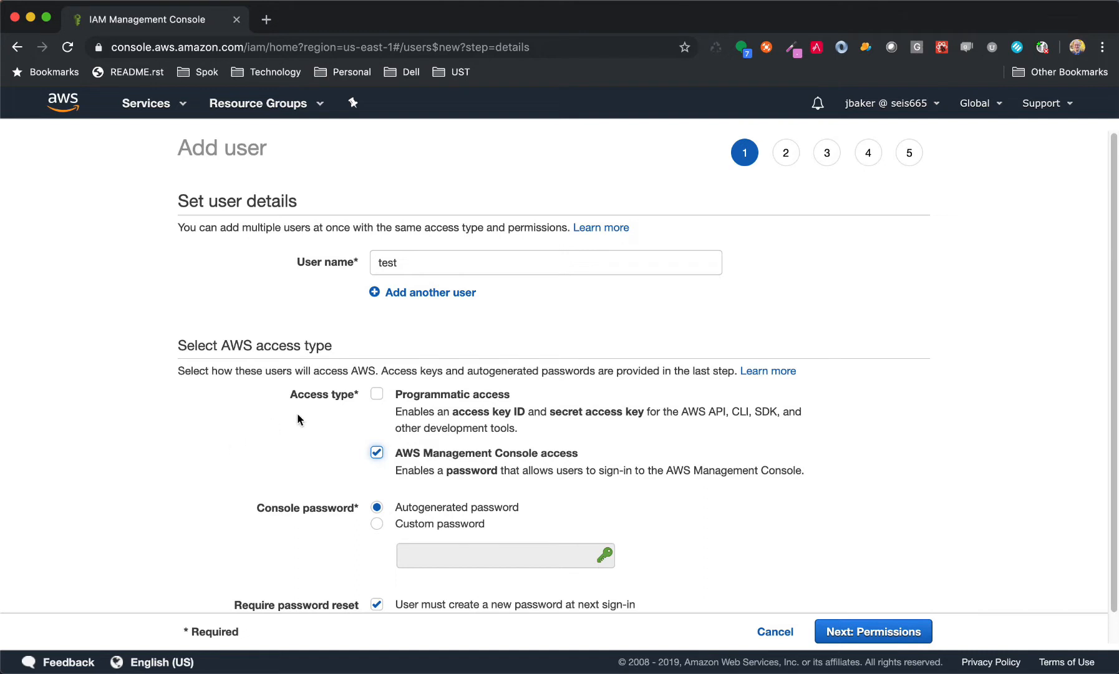
click(378, 396)
scroll(243, 435, down, 1)
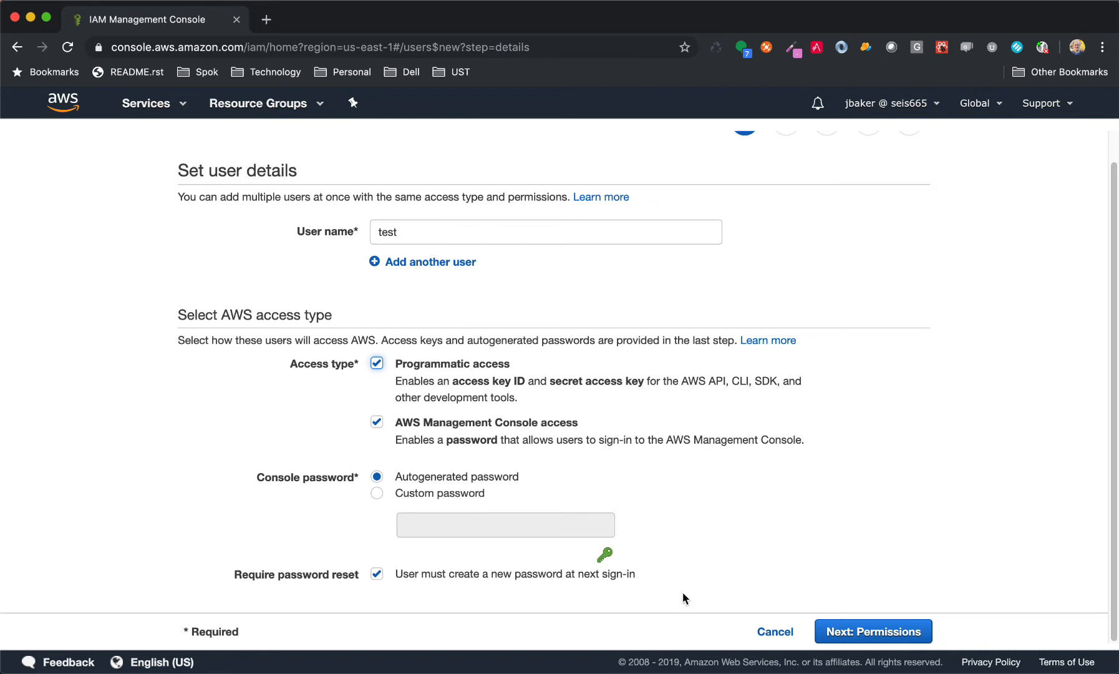
click(877, 631)
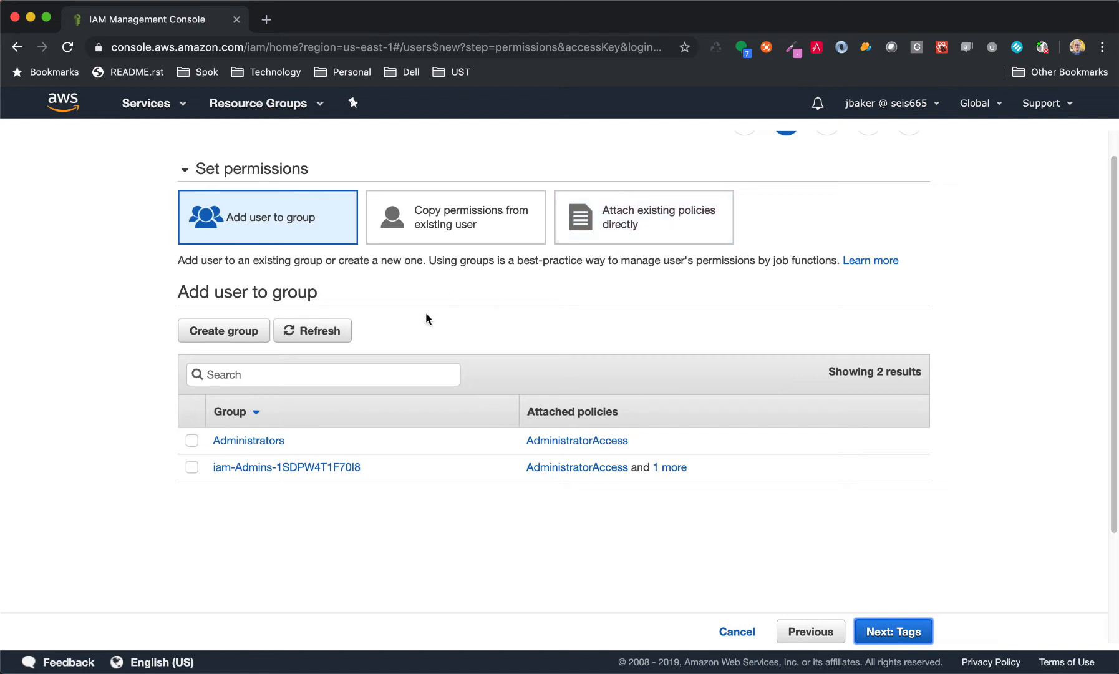
Step: Start creating a group for the user and name it "testors"
click(224, 331)
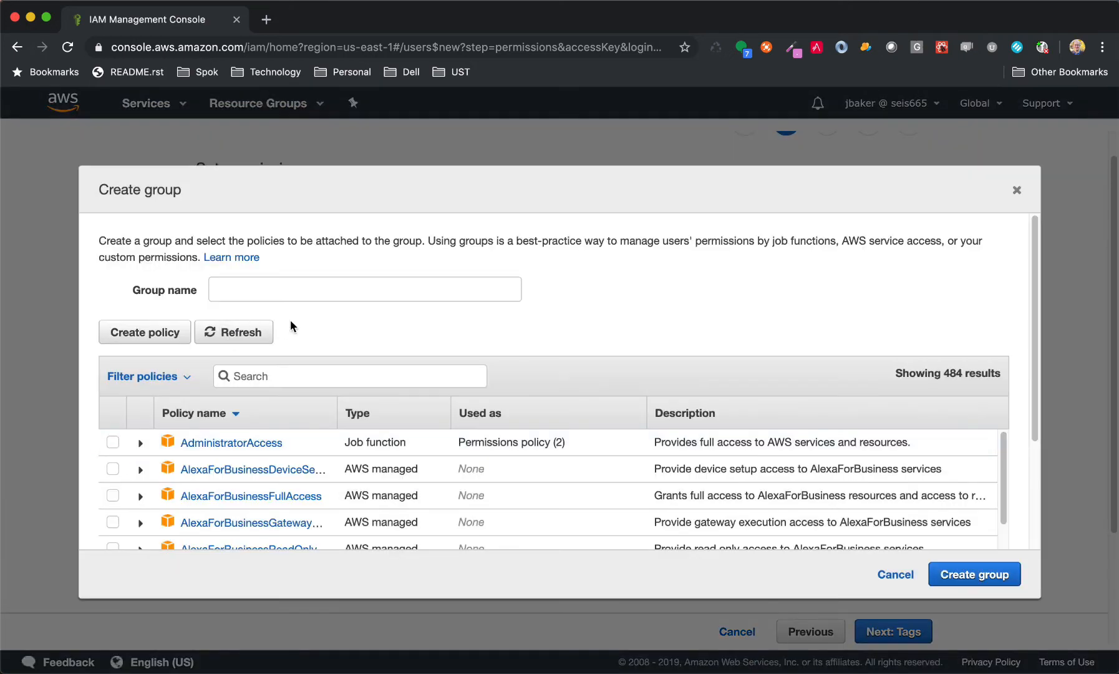
click(273, 290)
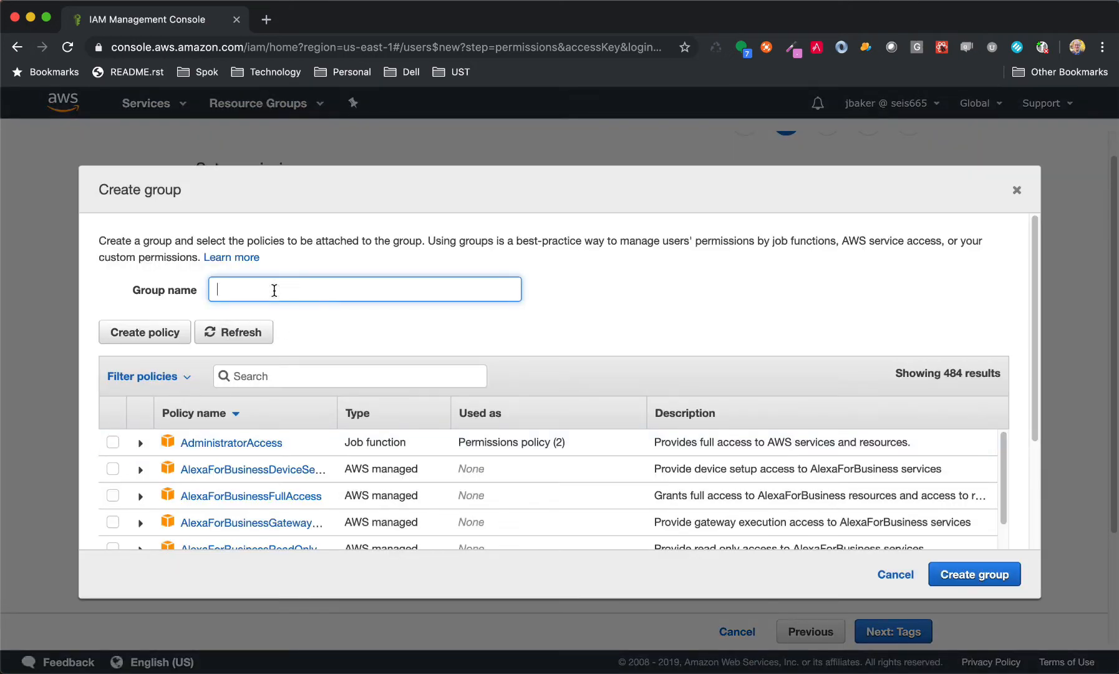
text(testors)
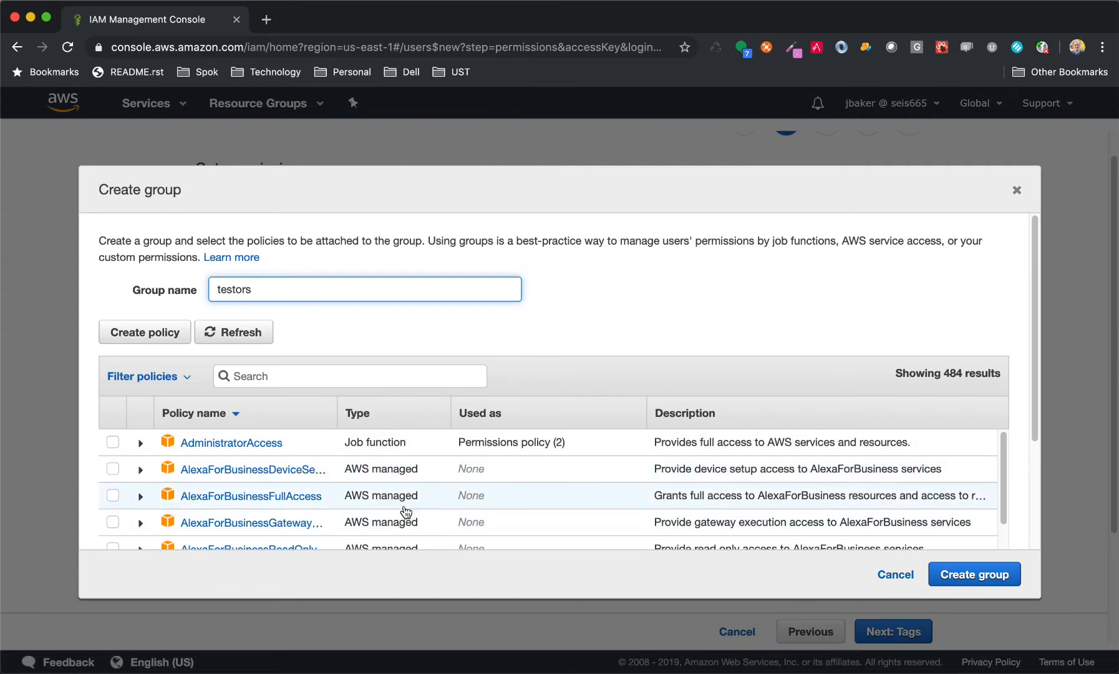
Step: Create the group with the AmazonEC2FullAccess policy attached, and continue to the user's tags
scroll(399, 513, down, 2)
scroll(405, 511, down, 3)
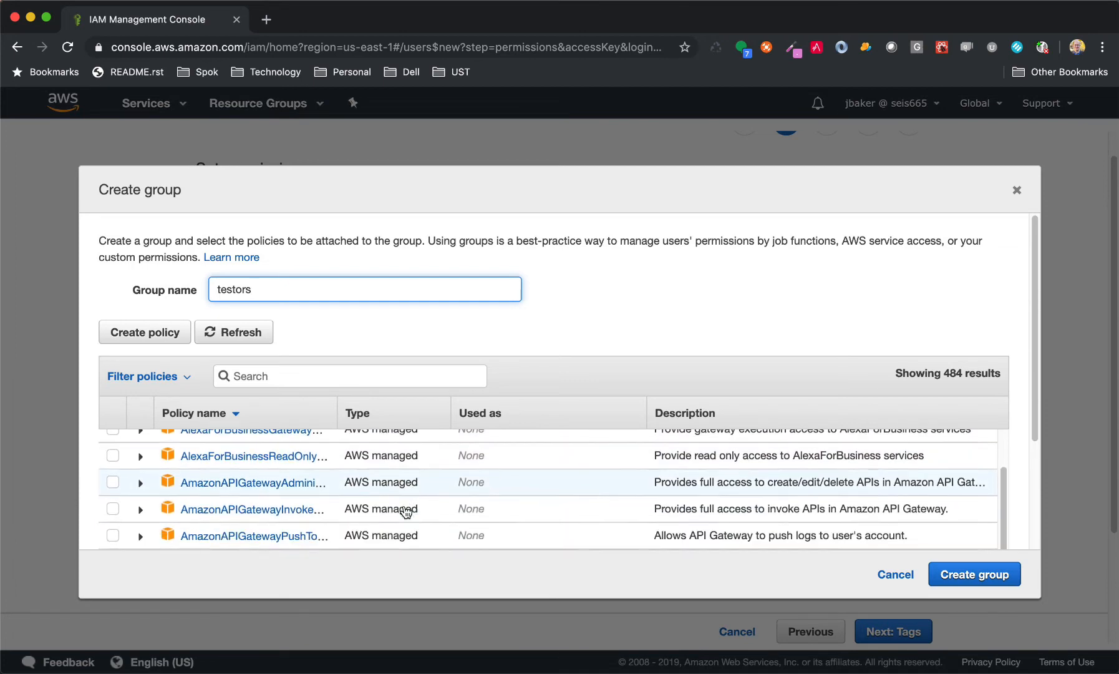
scroll(405, 511, down, 10)
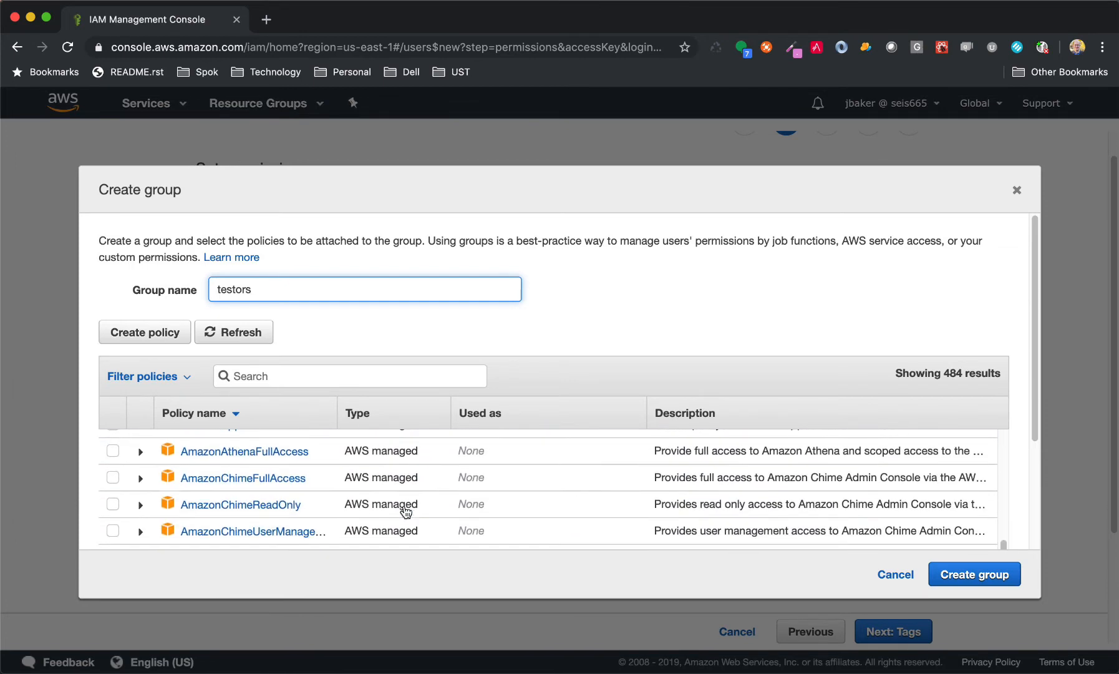
scroll(405, 512, down, 5)
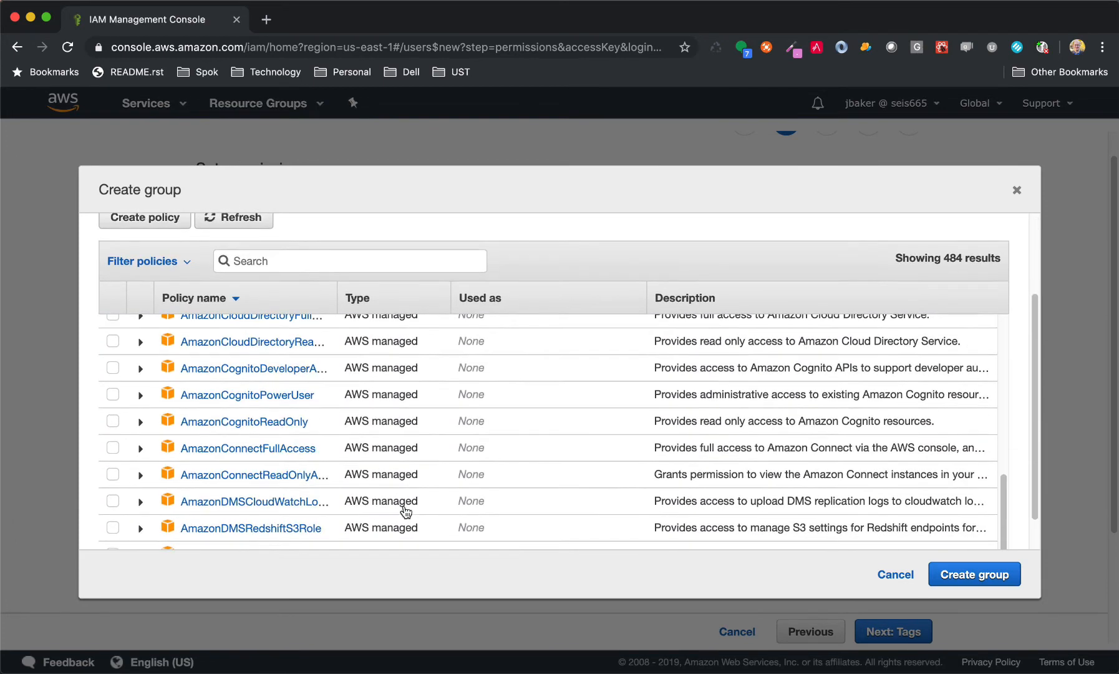
scroll(405, 511, down, 15)
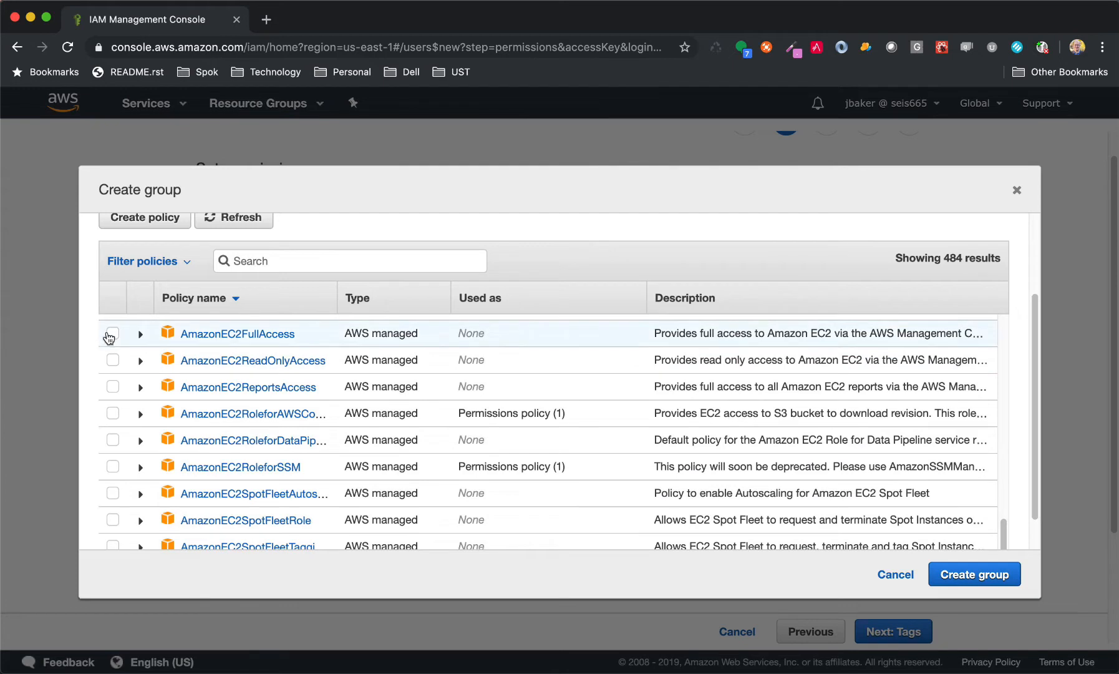
click(112, 334)
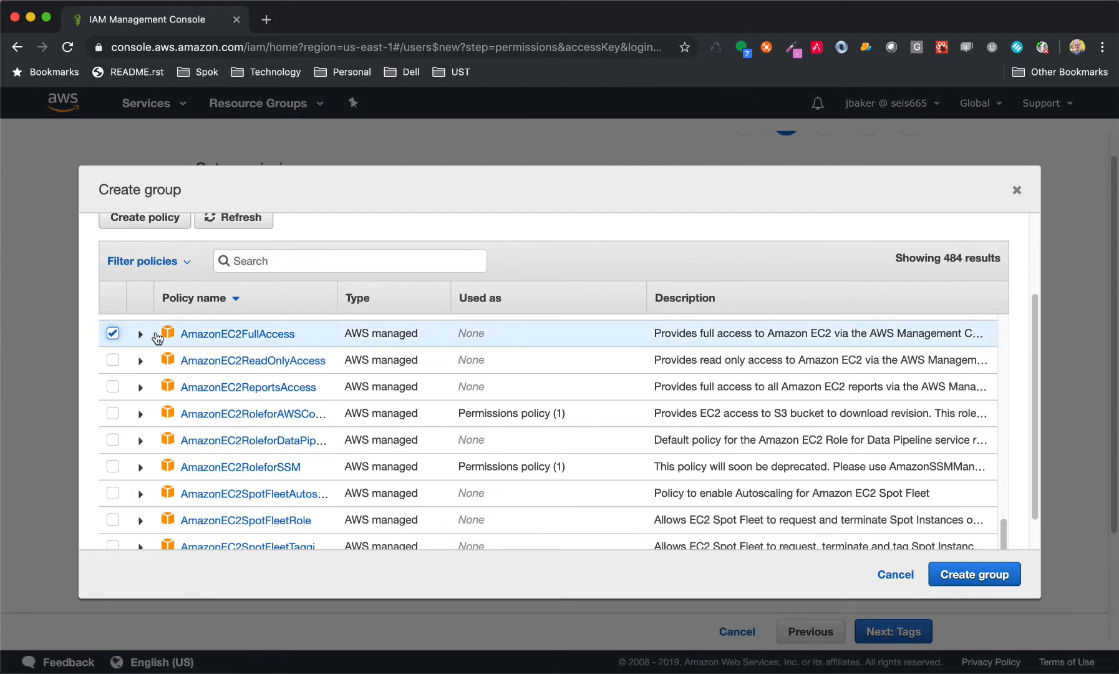
click(985, 574)
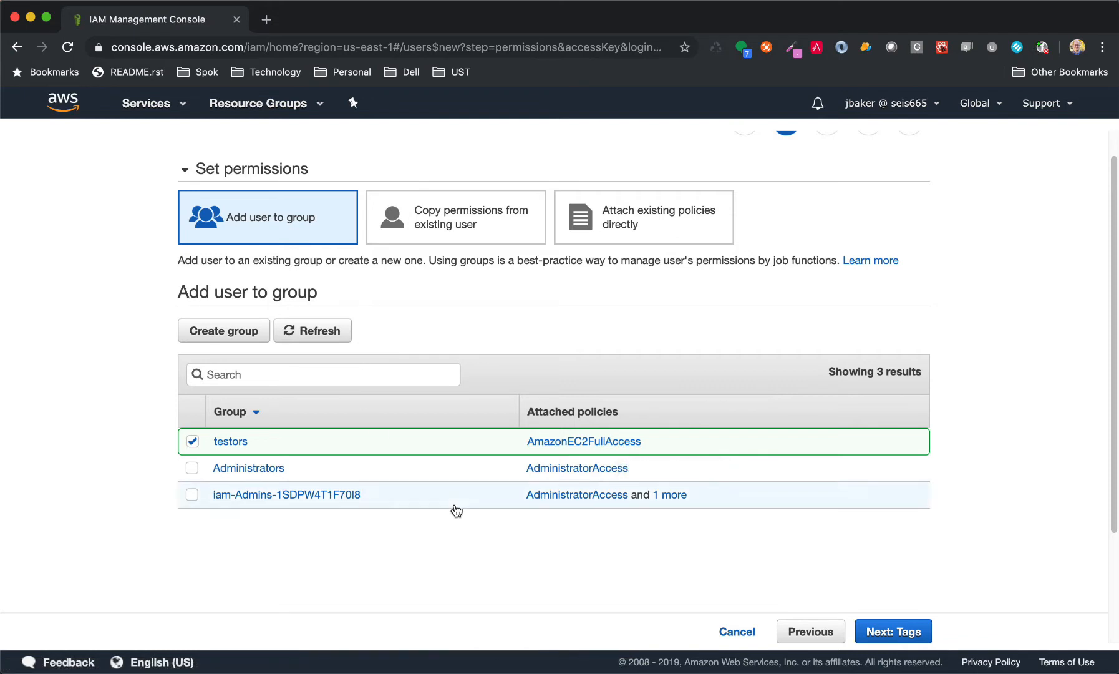
click(891, 629)
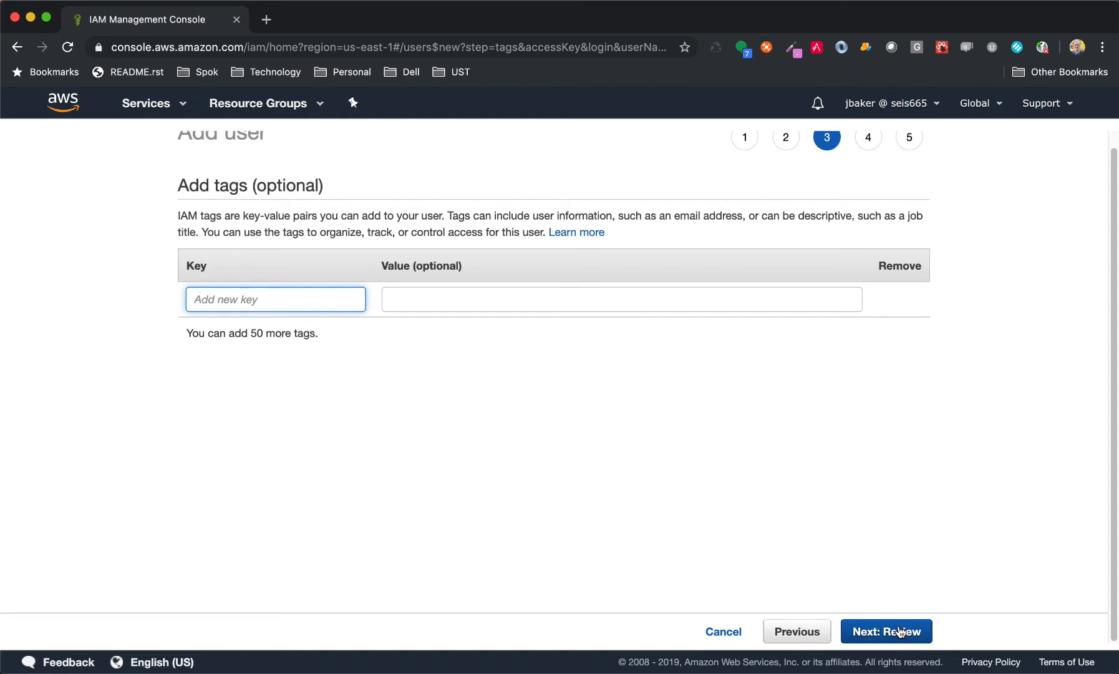
Step: Tag the new user with the key "Project" and the value "Fido", and continue to the review
text(Project)
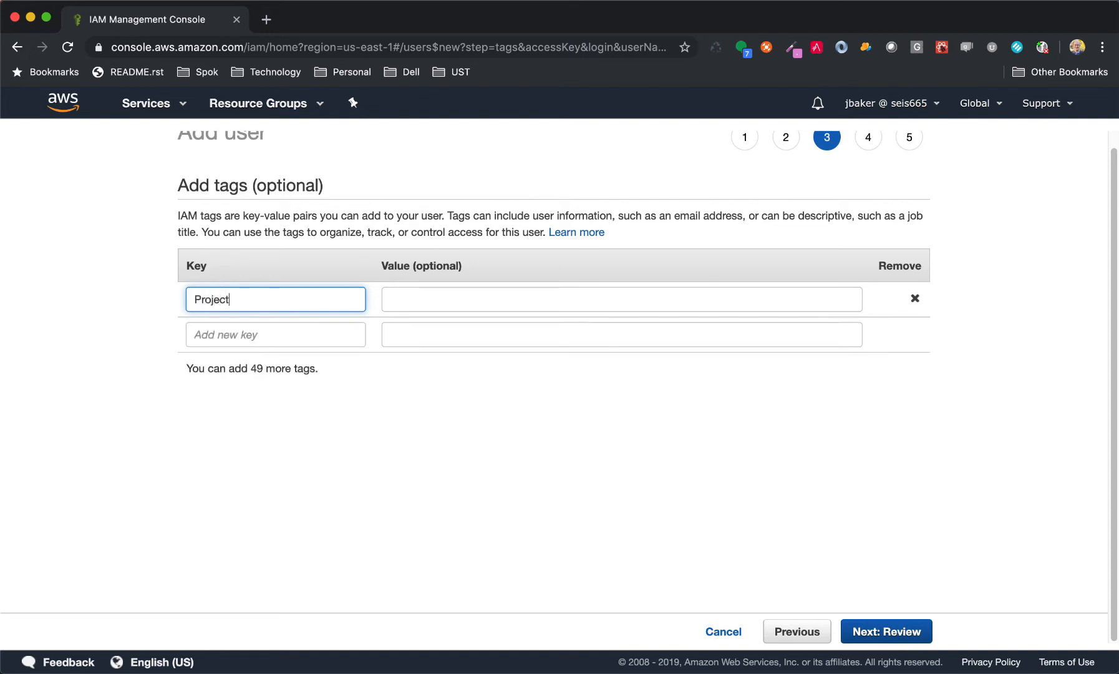
click(557, 292)
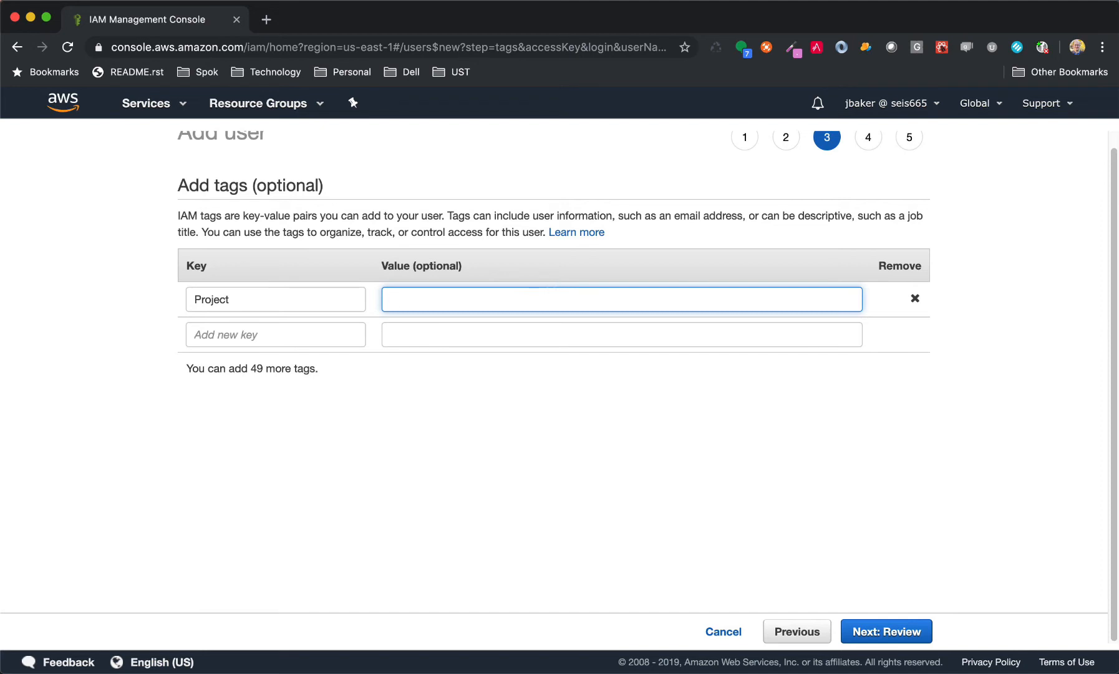
text(Fido)
click(883, 631)
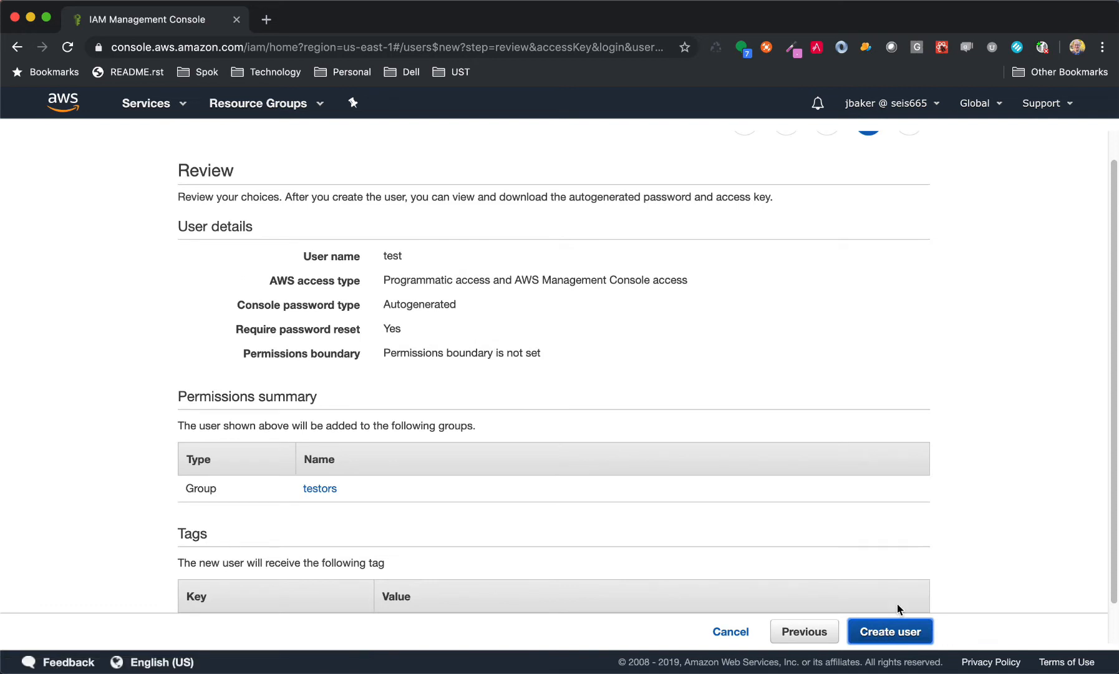
Step: Review the tag and group settings, create the test user, and return to the users list
scroll(999, 481, down, 2)
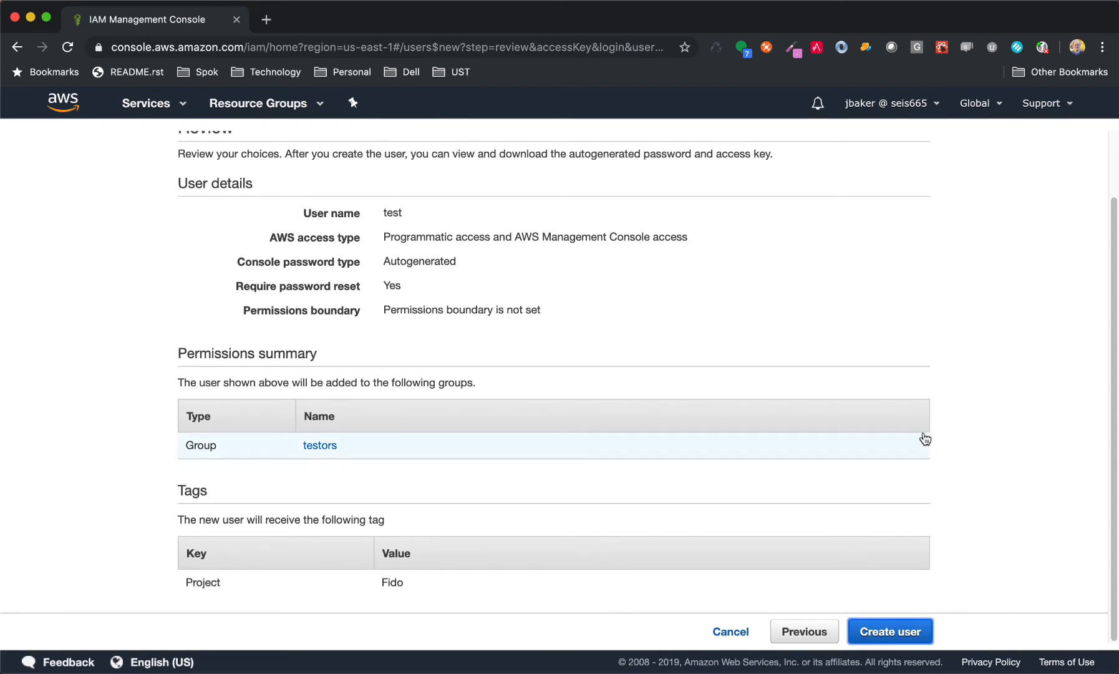
click(892, 634)
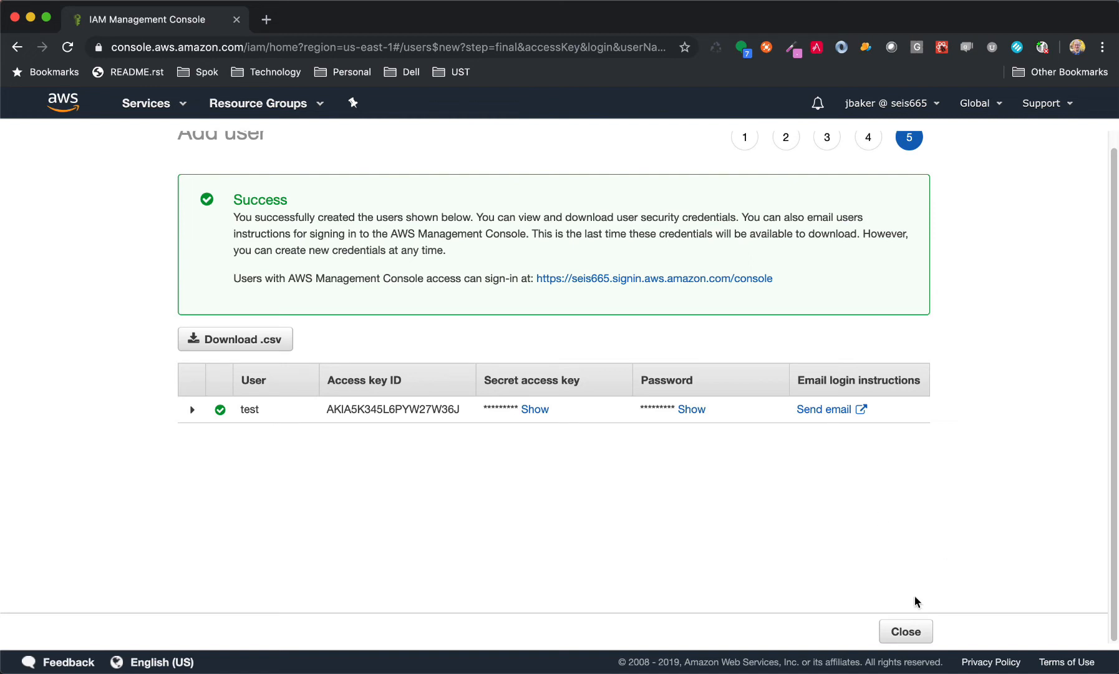
click(915, 630)
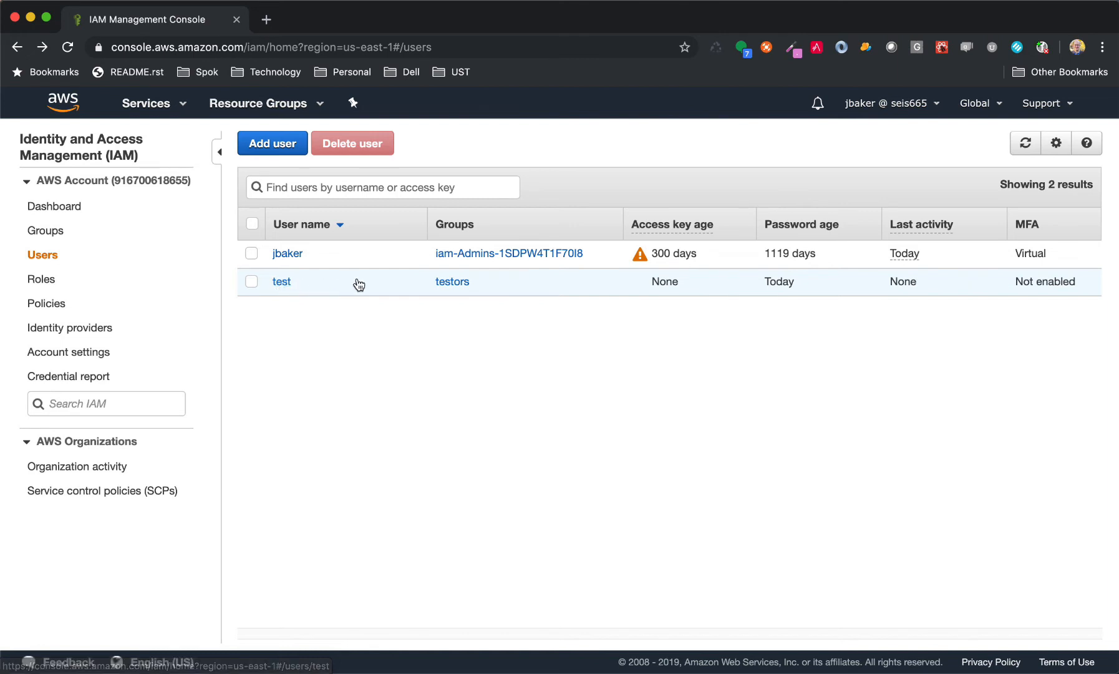
Step: Examine the testors group's permissions, reading through the AmazonEC2FullAccess policy document before closing it
click(455, 282)
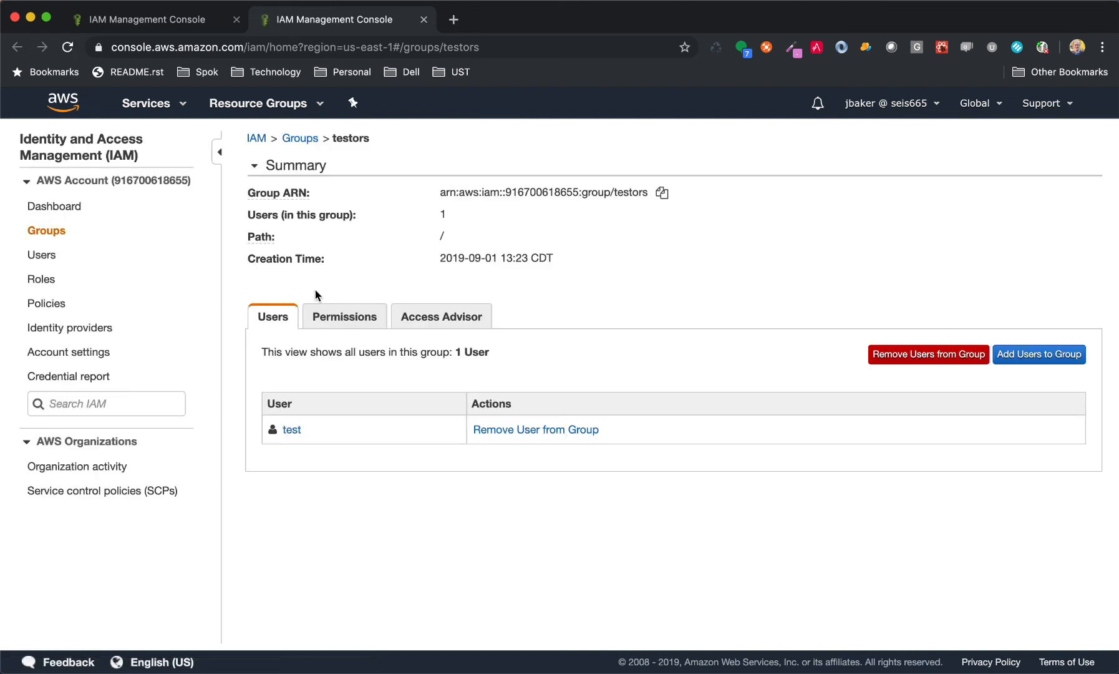
click(353, 319)
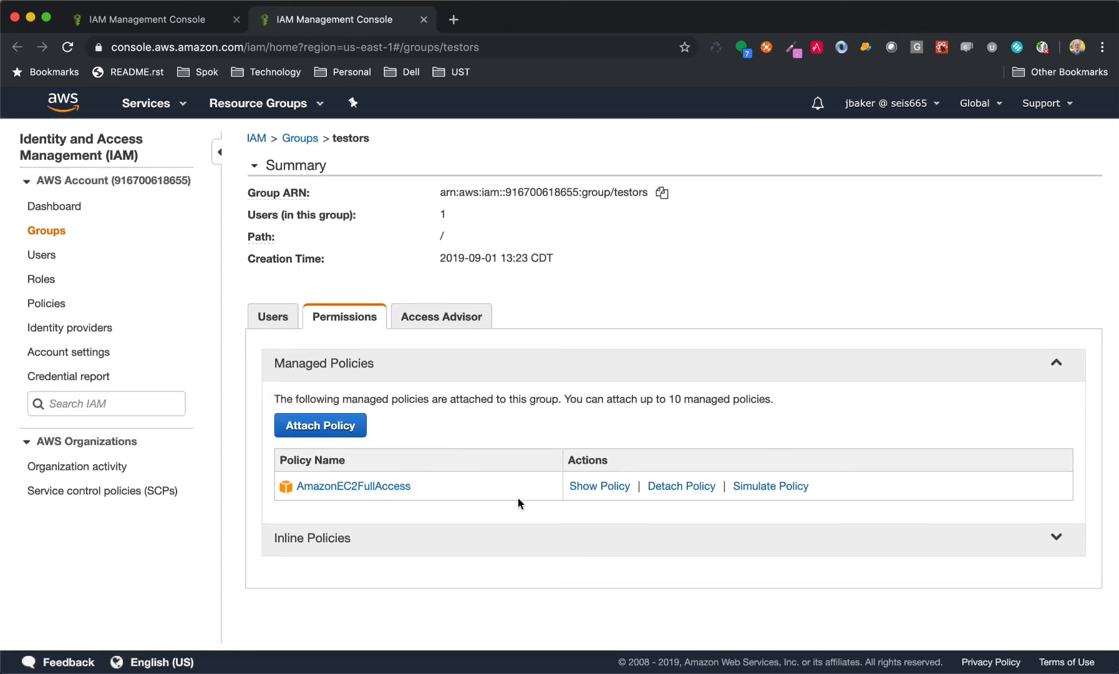
click(597, 490)
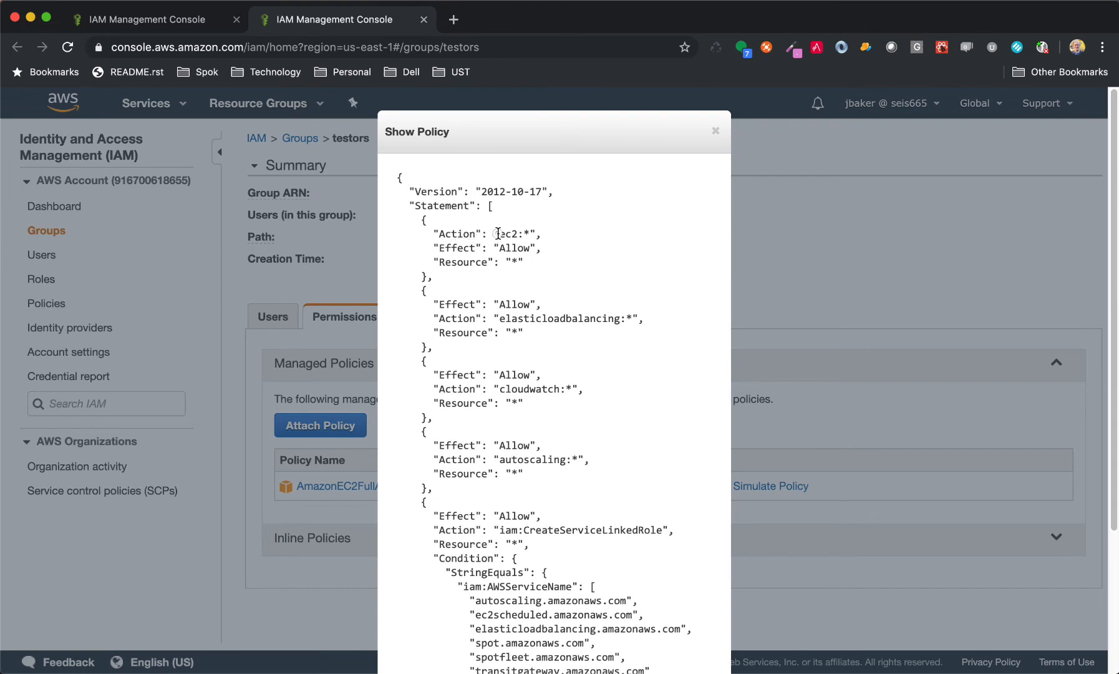
drag(498, 233, 530, 245)
click(518, 260)
double_click(515, 262)
click(476, 234)
scroll(547, 455, down, 3)
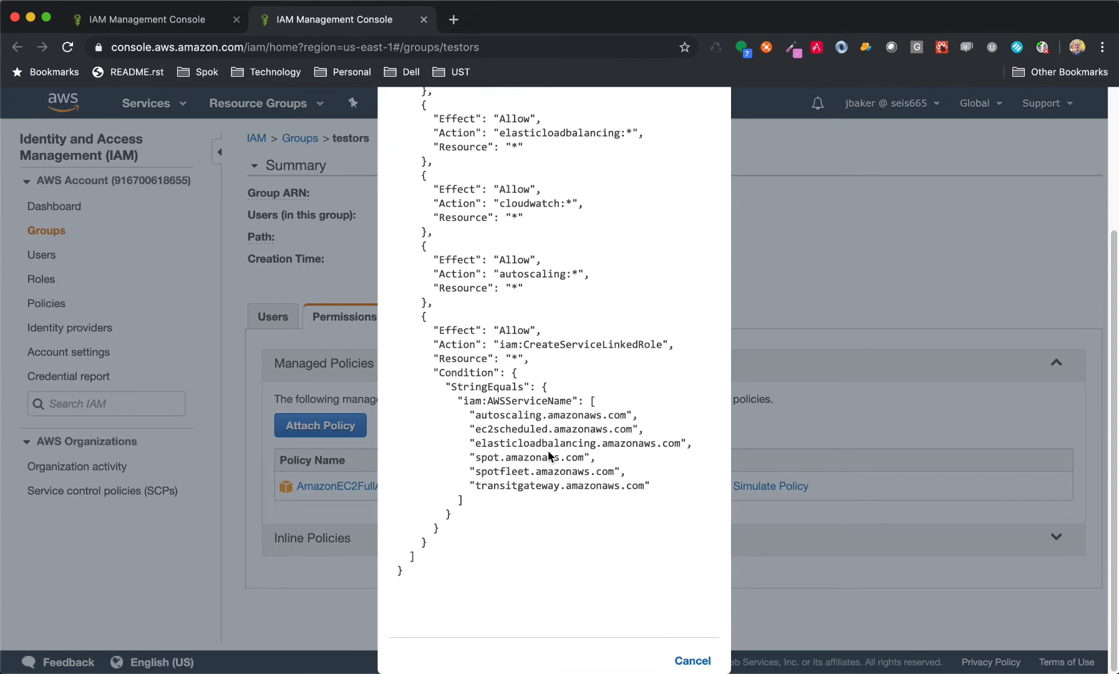
scroll(546, 449, up, 3)
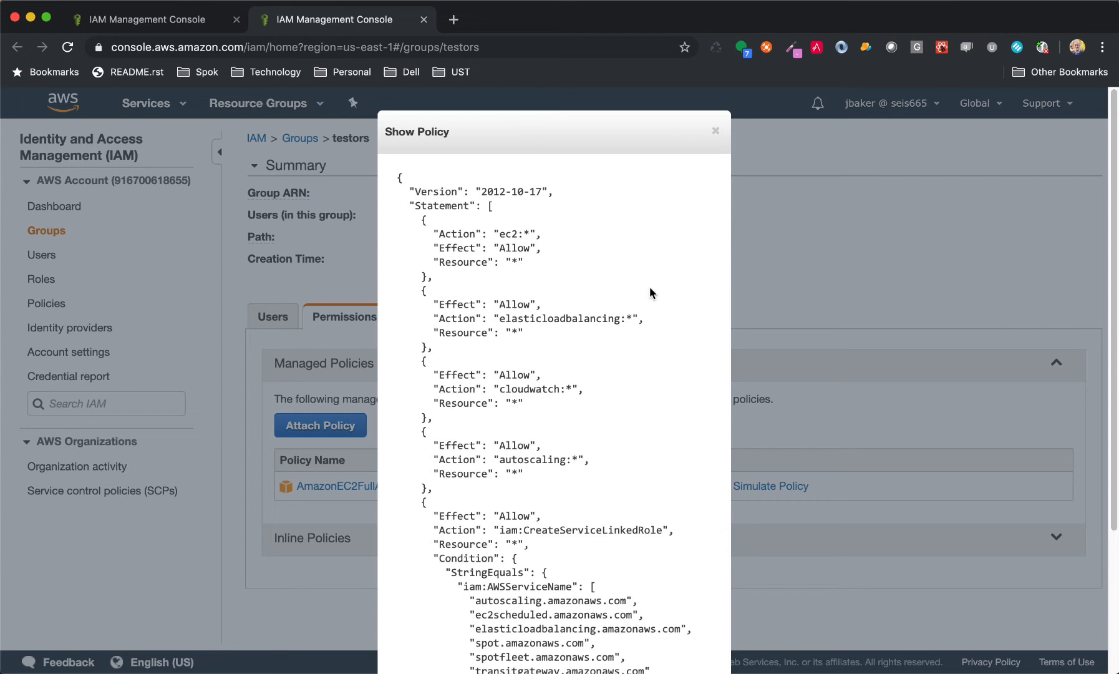
click(715, 129)
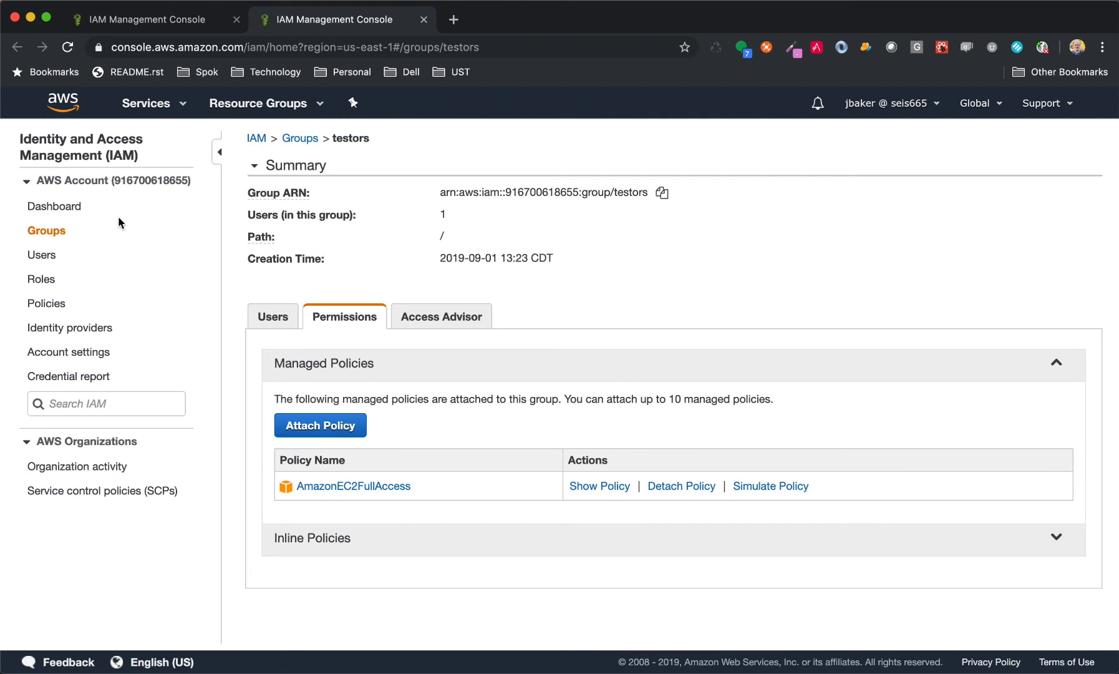
Step: Look through the account's IAM roles, policies and identity providers
click(48, 280)
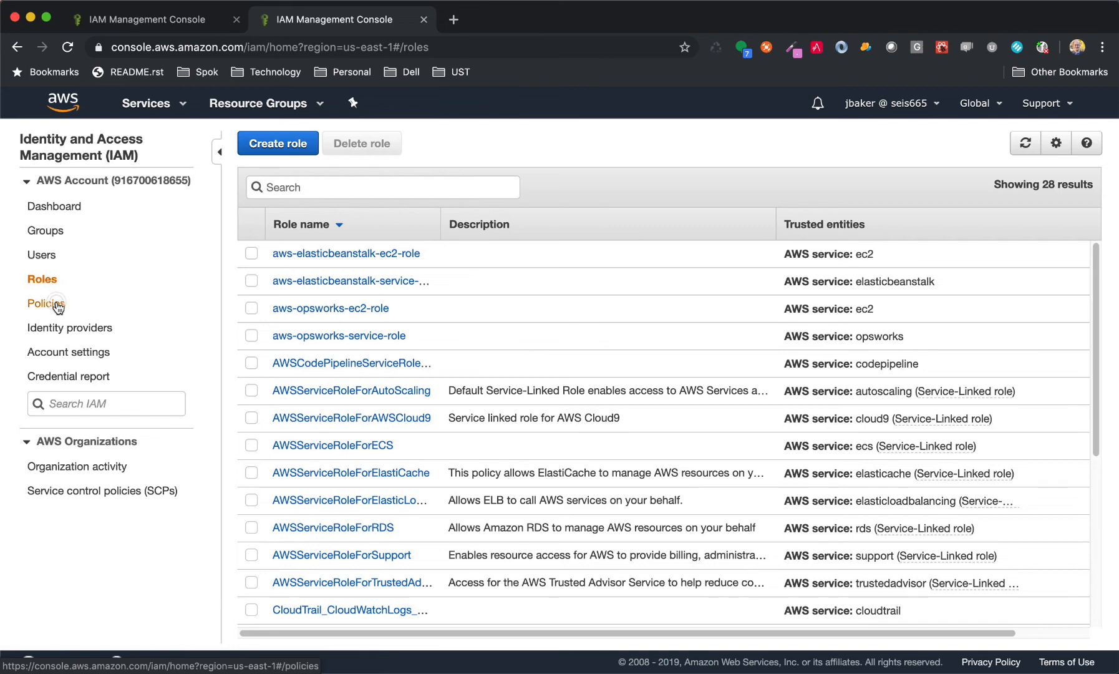
click(57, 304)
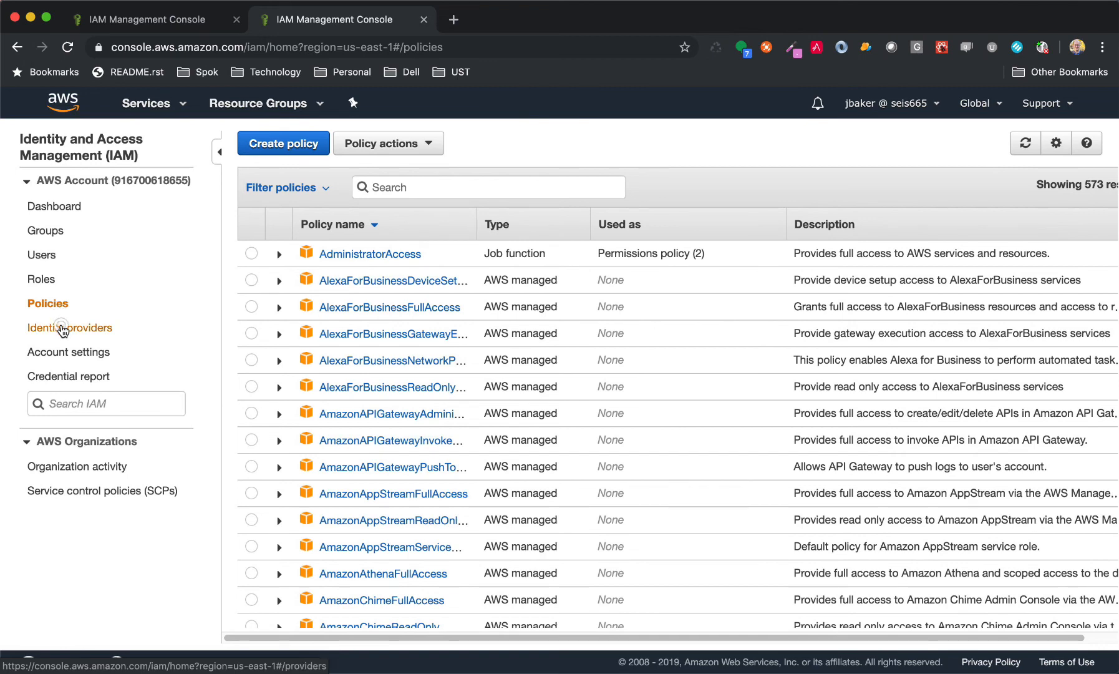
click(62, 329)
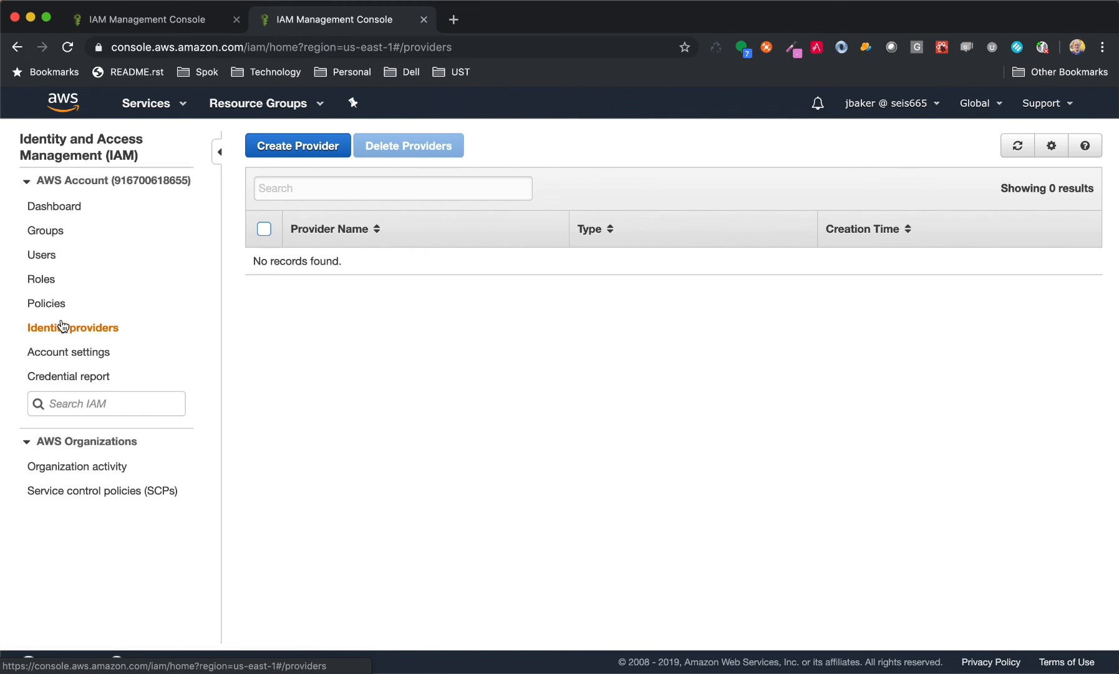
Step: Enter 12 as the minimum password length in the account's password policy, without applying the change
click(66, 356)
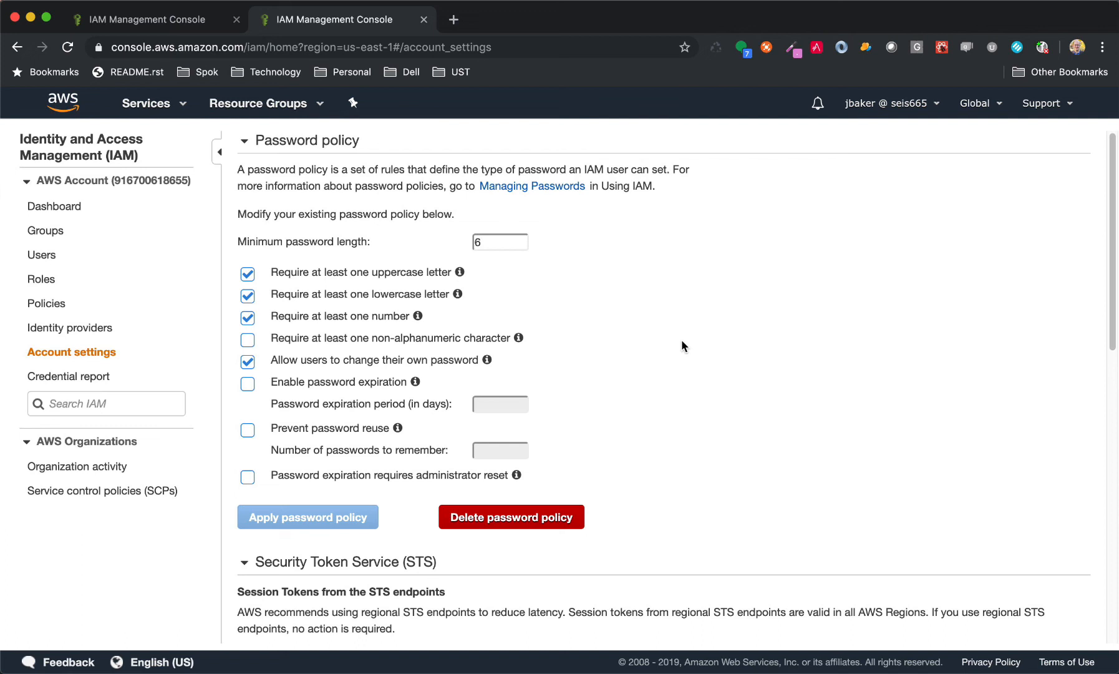
scroll(681, 342, down, 2)
scroll(681, 342, up, 2)
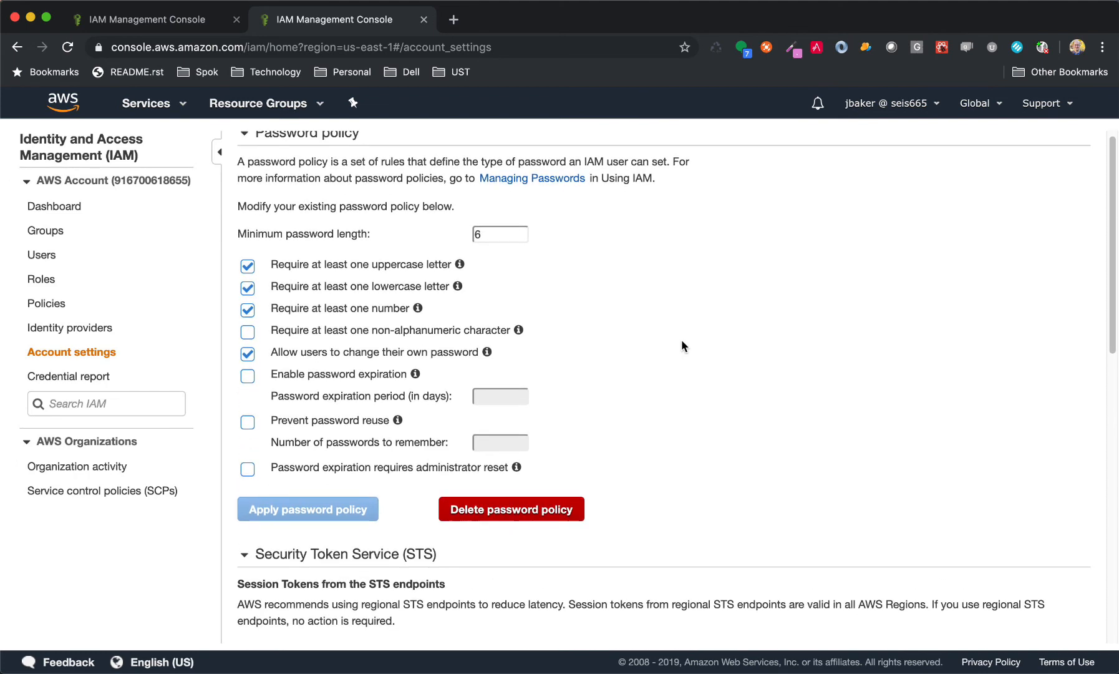
click(499, 243)
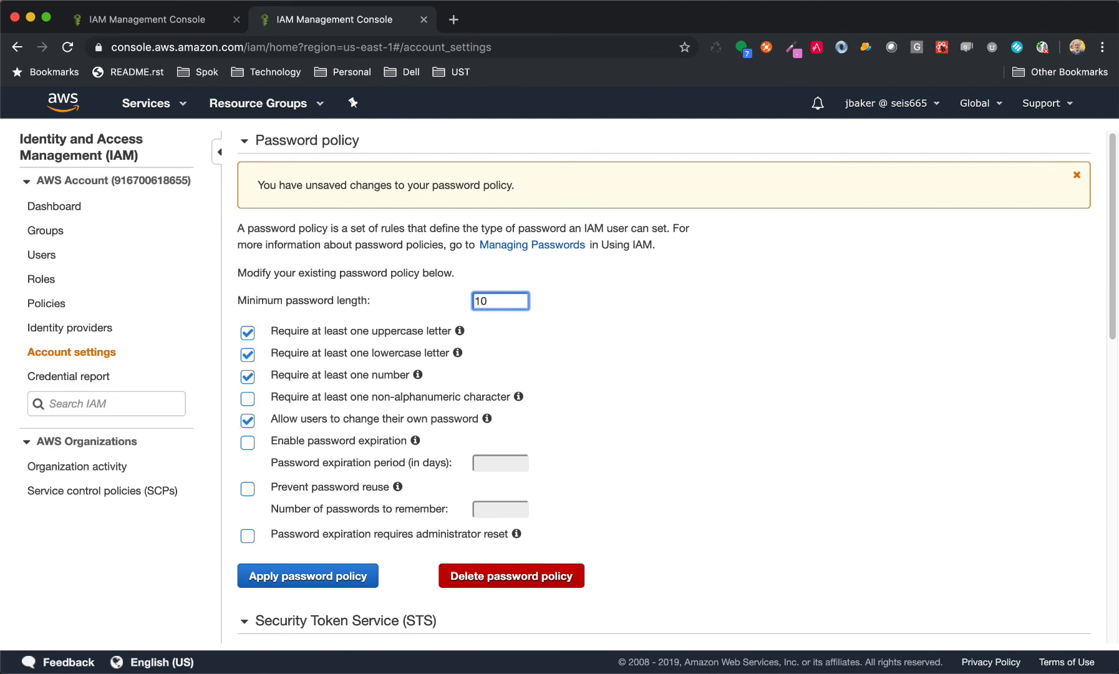
key(BackSpace)
text(2)
Step: Examine the remaining password policy options and the Security Token Service endpoints with their regional statuses
scroll(632, 425, down, 3)
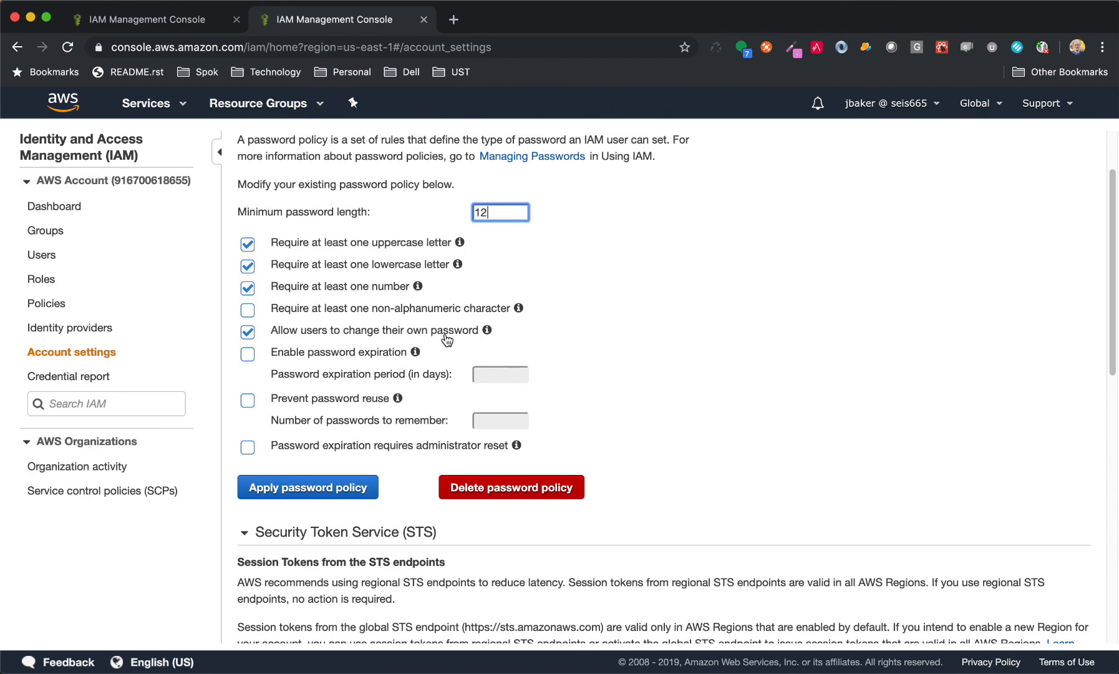
scroll(614, 407, down, 3)
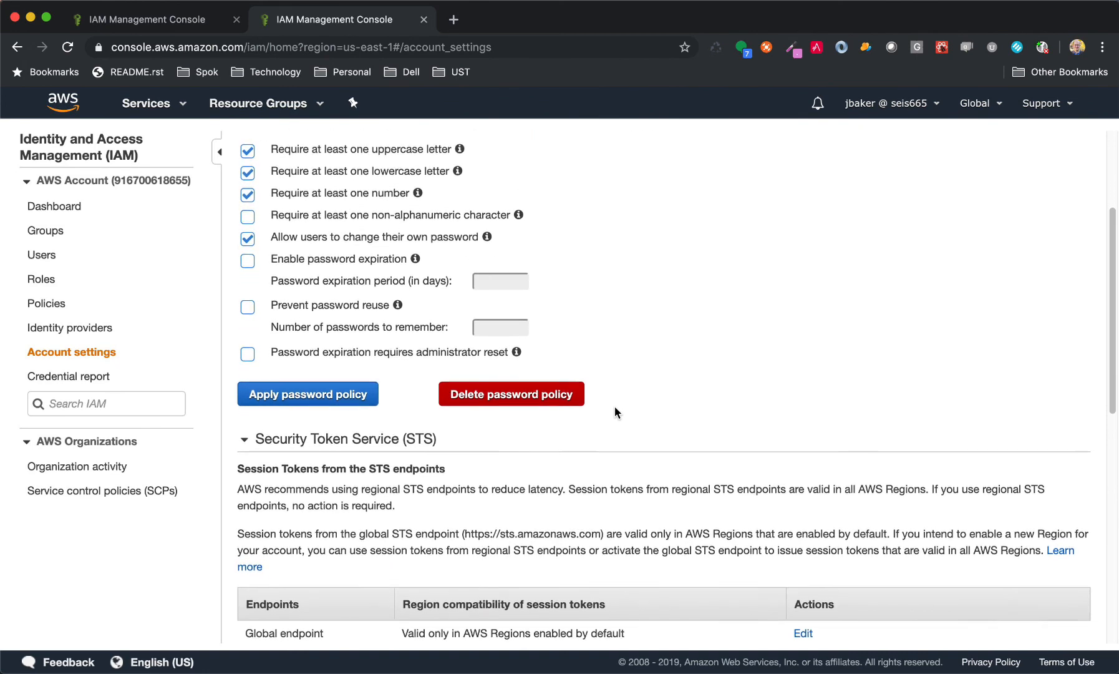
scroll(615, 409, down, 5)
scroll(615, 406, down, 3)
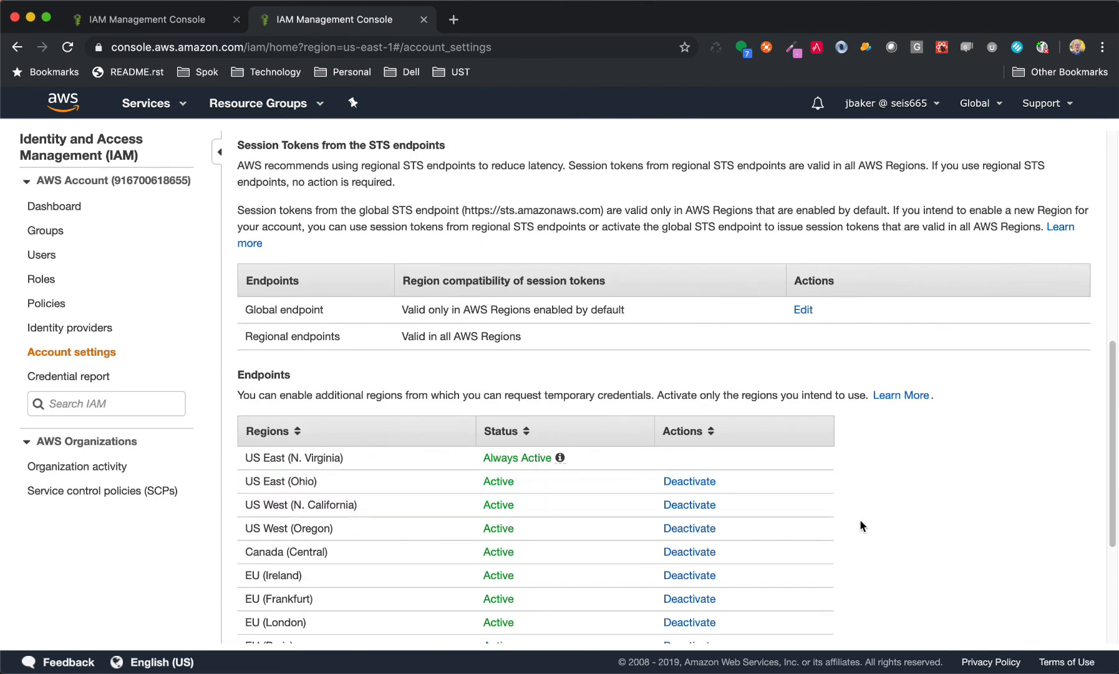
scroll(861, 521, down, 2)
scroll(860, 522, up, 2)
scroll(860, 521, up, 1)
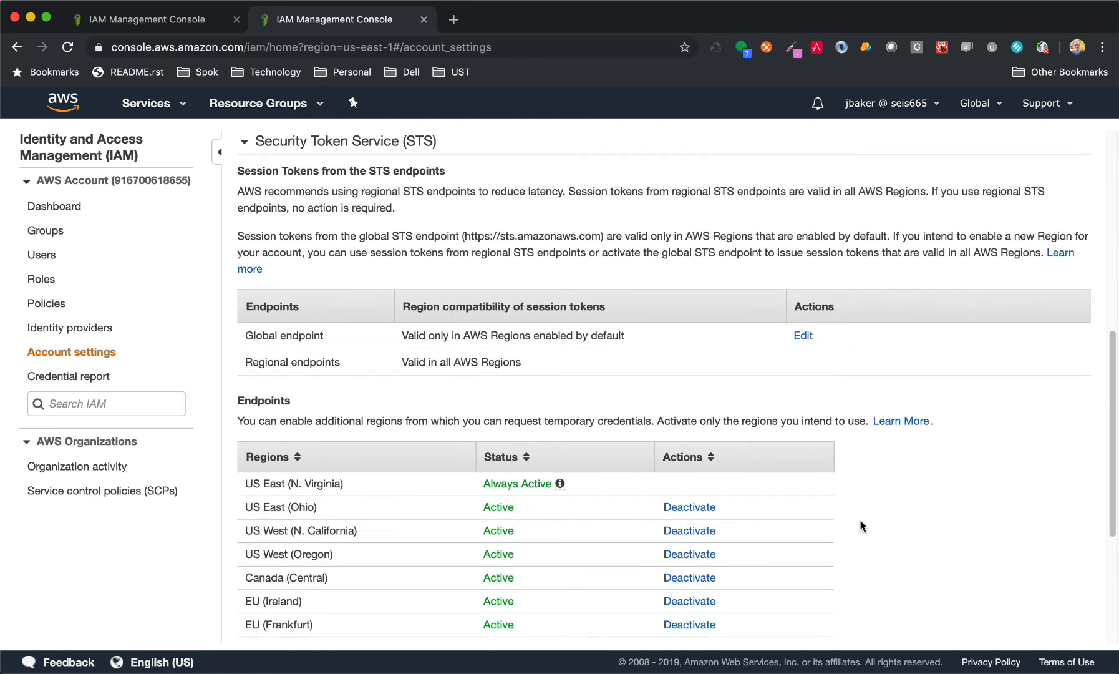
scroll(860, 520, down, 6)
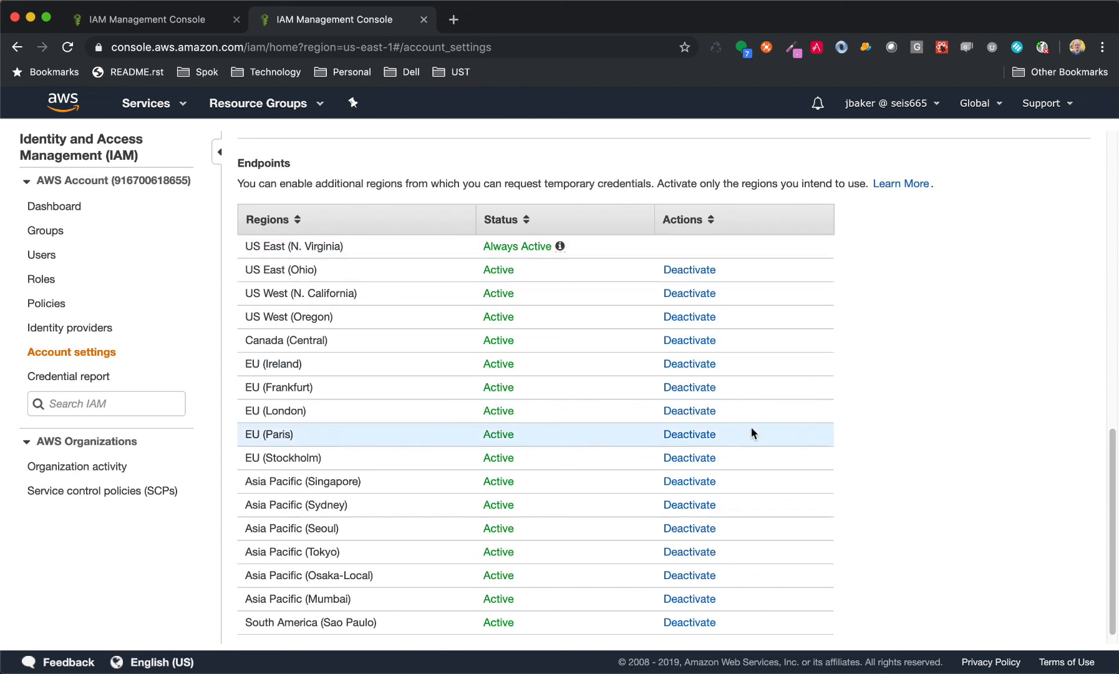
scroll(907, 469, down, 1)
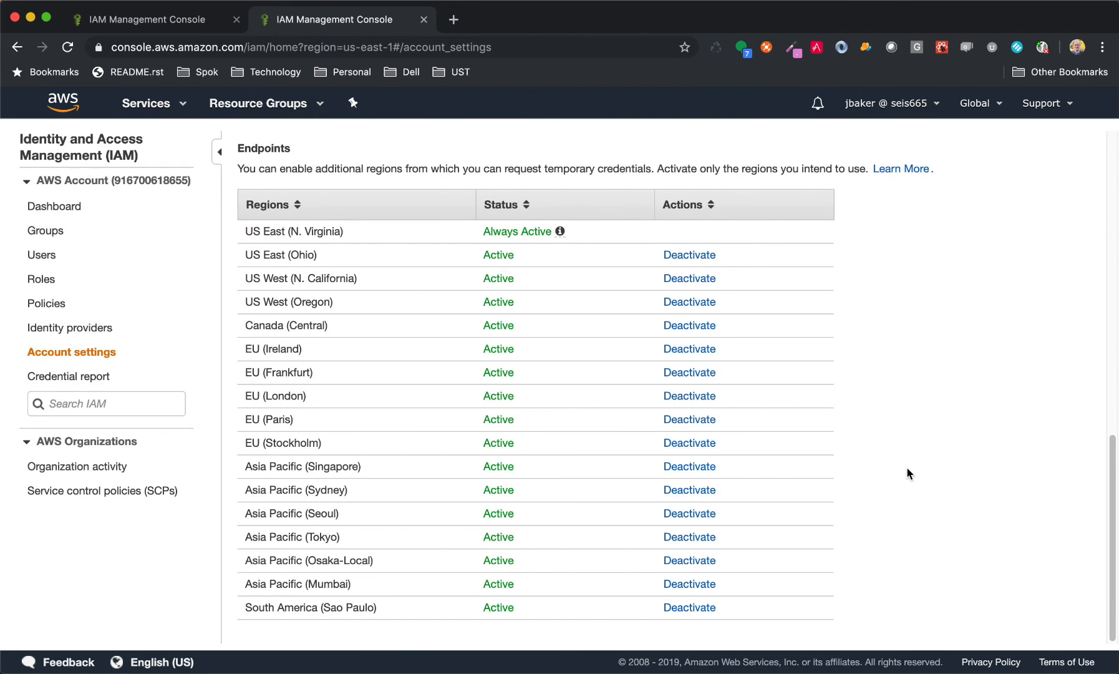
scroll(907, 473, up, 2)
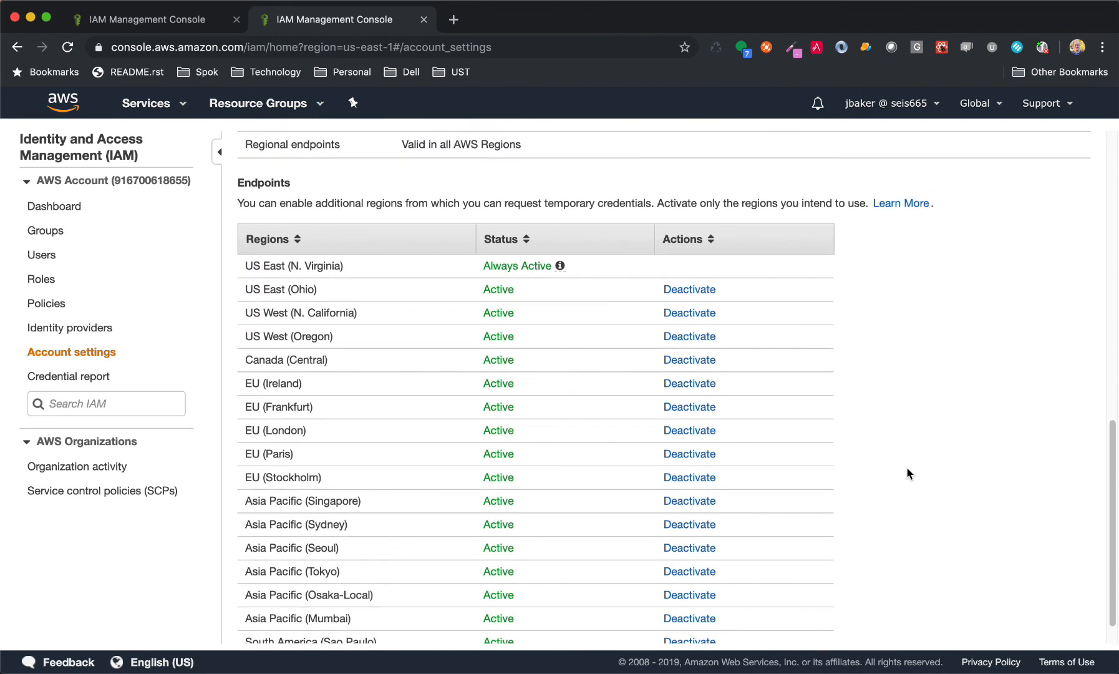
scroll(907, 473, up, 10)
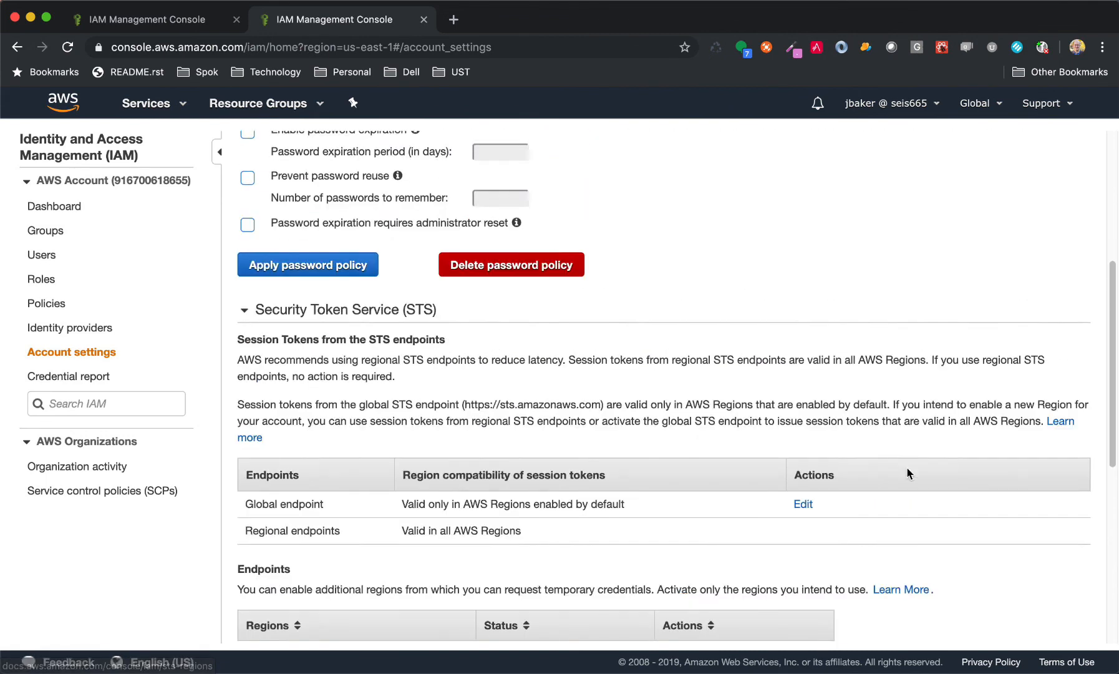
scroll(907, 473, up, 8)
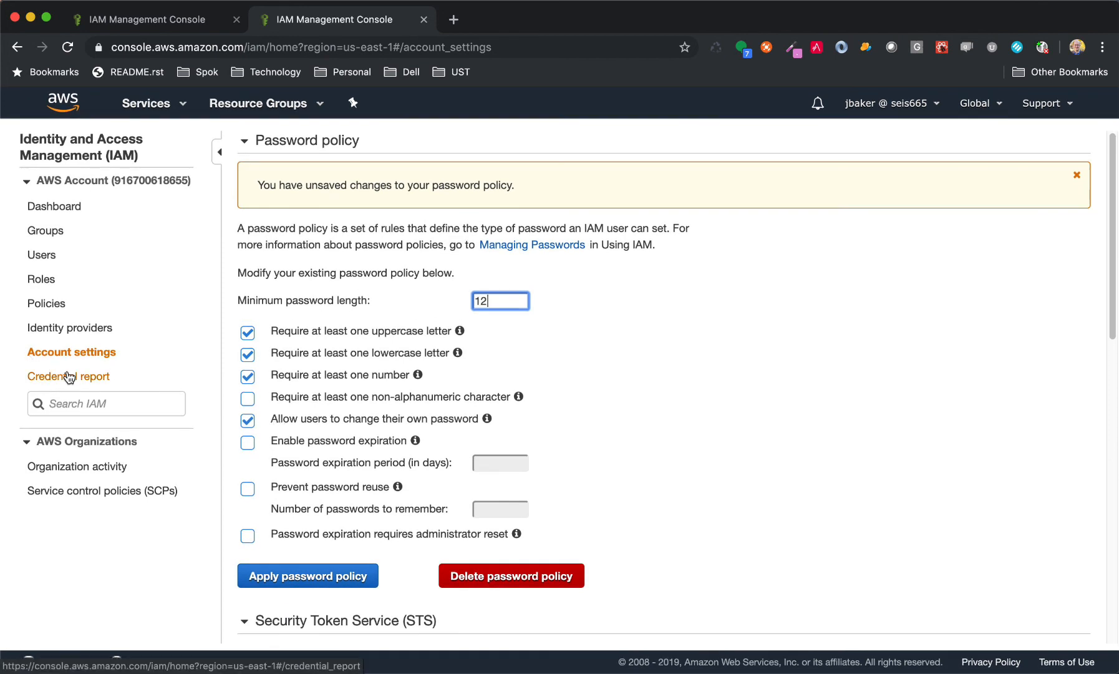
Step: View the credential report page and return to the IAM dashboard
click(69, 377)
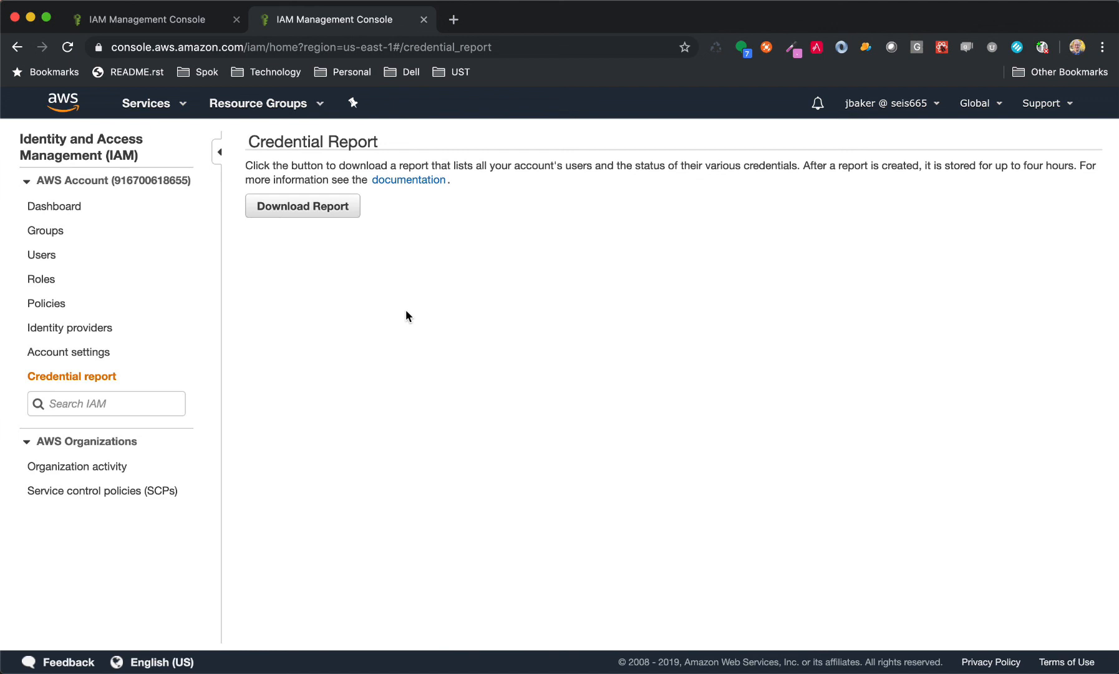
click(58, 207)
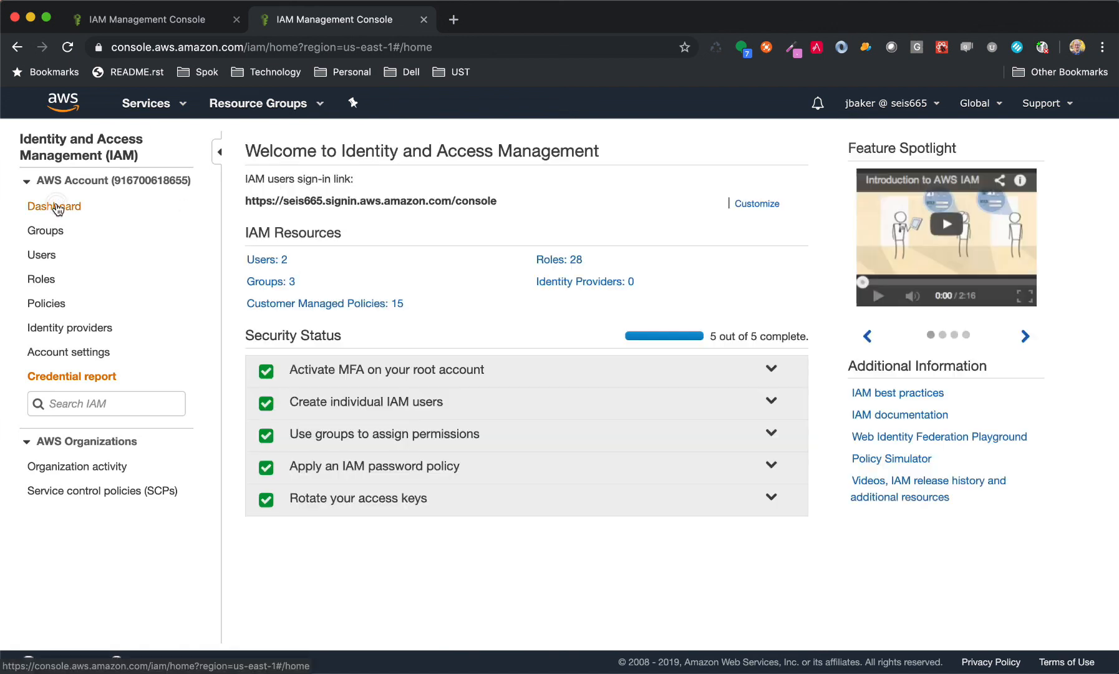